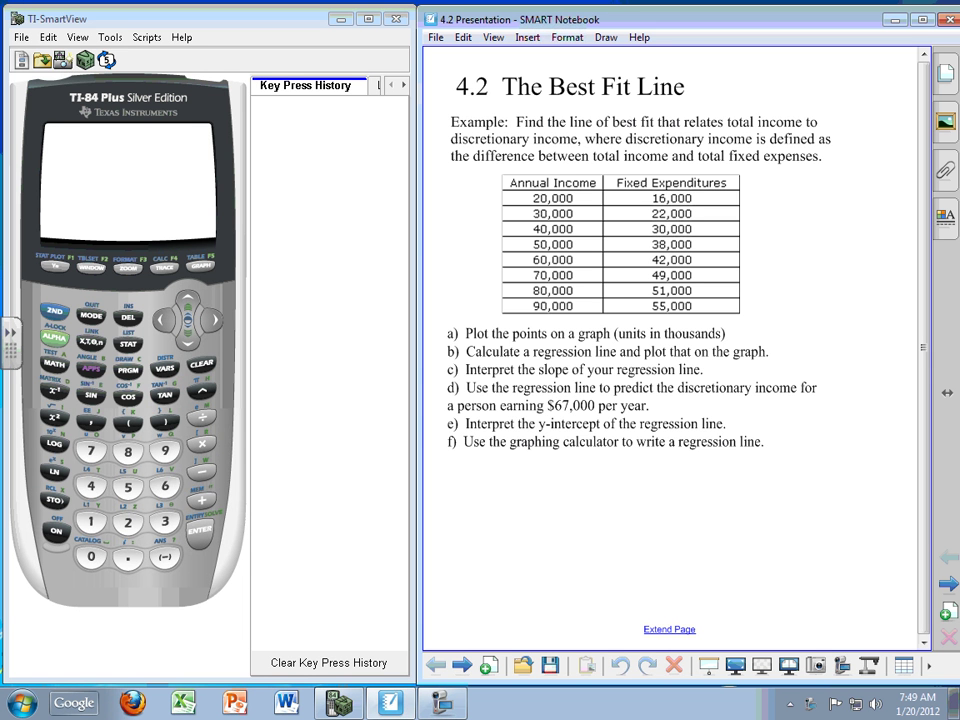
Draw a blue ink box right of the income table with a heading divider across its top
mouse_move(740, 176)
left_mouse_down()
mouse_move(836, 173)
mouse_move(870, 223)
mouse_move(871, 310)
mouse_move(745, 316)
left_mouse_up()
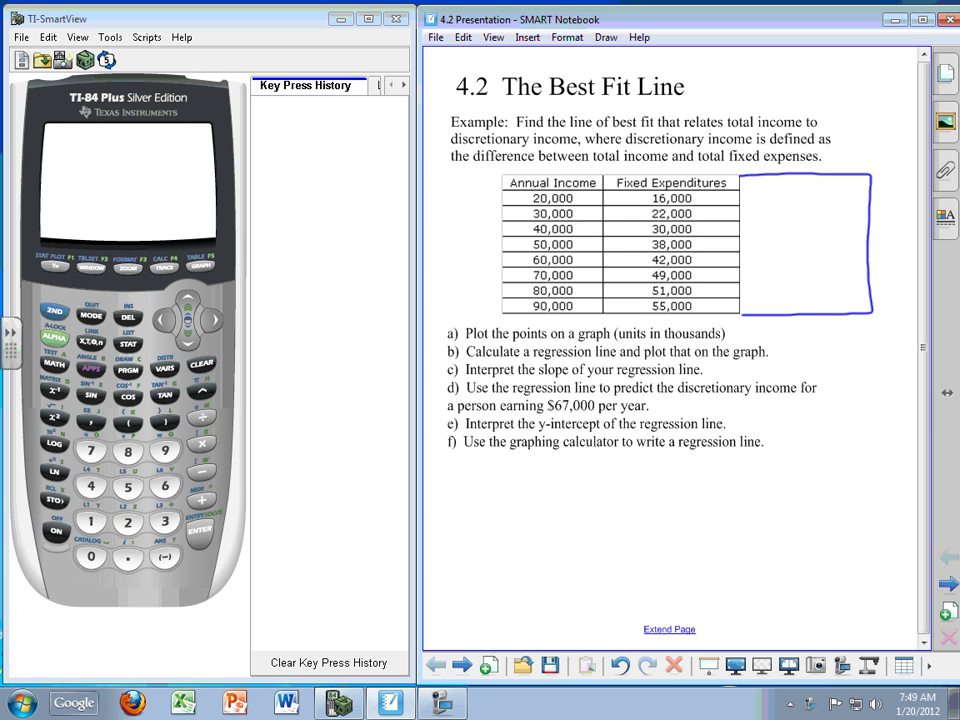
left_click_drag(739, 188, 868, 186)
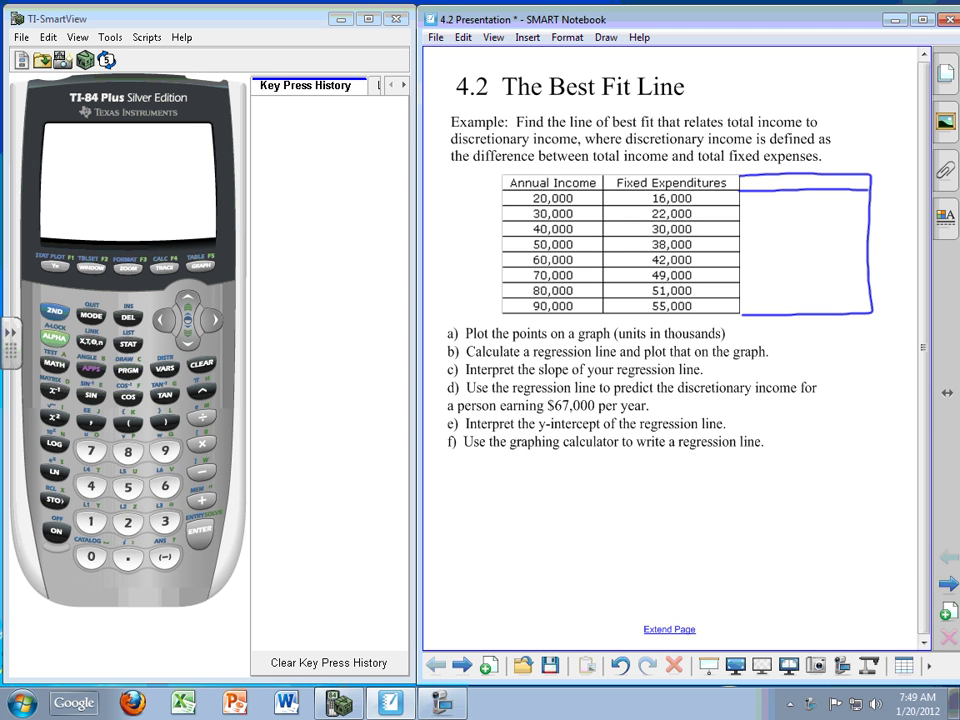
Write the heading 'D. INC' at the top of the new column
left_click_drag(580, 133, 581, 142)
mouse_move(812, 178)
left_mouse_down()
mouse_move(812, 190)
mouse_move(820, 178)
left_mouse_up()
mouse_move(805, 189)
left_mouse_down()
mouse_move(845, 176)
mouse_move(849, 189)
left_mouse_up()
List 4, 8, 10, 12, 18, 21, 29, 35 down the column and cross out the expenditure thousands
left_click_drag(797, 194, 805, 199)
left_click_drag(801, 194, 801, 205)
left_click_drag(808, 208, 793, 253)
mouse_move(798, 242)
left_mouse_down()
mouse_move(813, 251)
mouse_move(793, 268)
mouse_move(815, 255)
mouse_move(806, 280)
left_mouse_up()
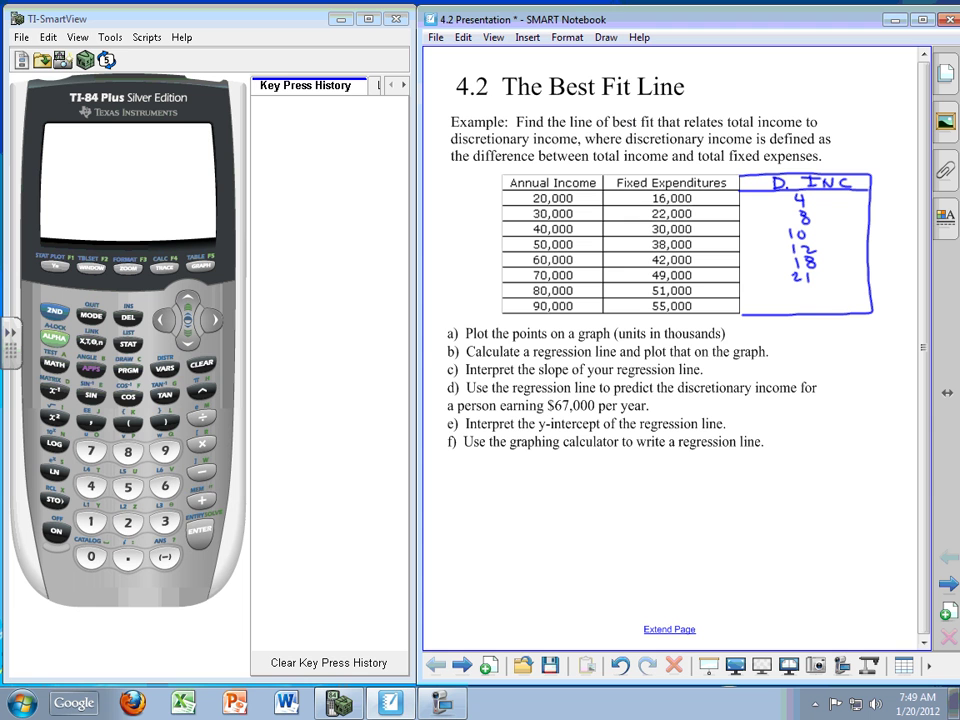
mouse_move(794, 285)
left_mouse_down()
mouse_move(803, 298)
mouse_move(818, 292)
mouse_move(800, 314)
mouse_move(814, 314)
left_mouse_up()
mouse_move(812, 305)
left_mouse_down()
mouse_move(853, 318)
mouse_move(840, 302)
mouse_move(855, 302)
mouse_move(836, 287)
mouse_move(847, 287)
left_mouse_up()
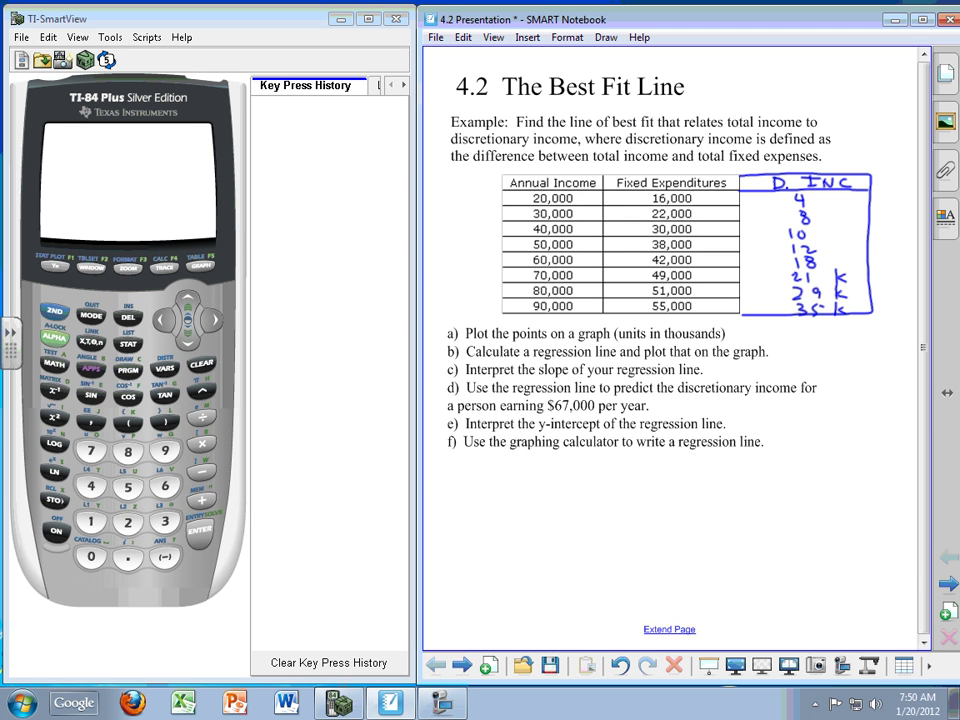
mouse_move(676, 192)
left_mouse_down()
mouse_move(690, 230)
mouse_move(684, 310)
left_mouse_up()
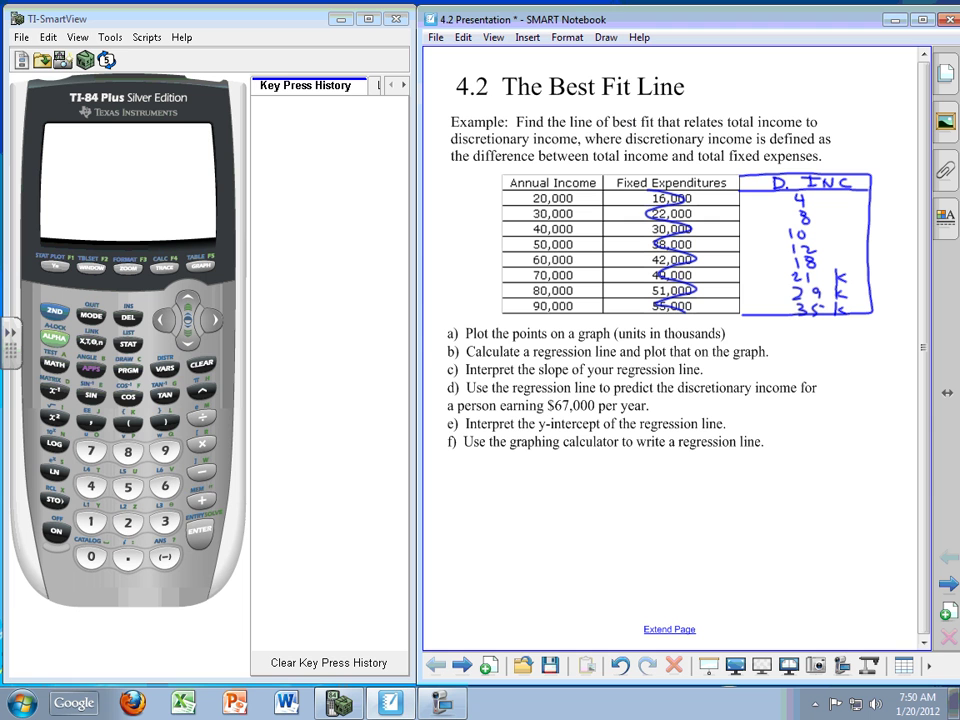
Bracket questions a) through e) on the page and bring up the calculator's STAT menu
mouse_move(443, 327)
left_mouse_down()
mouse_move(434, 448)
mouse_move(440, 431)
left_mouse_up()
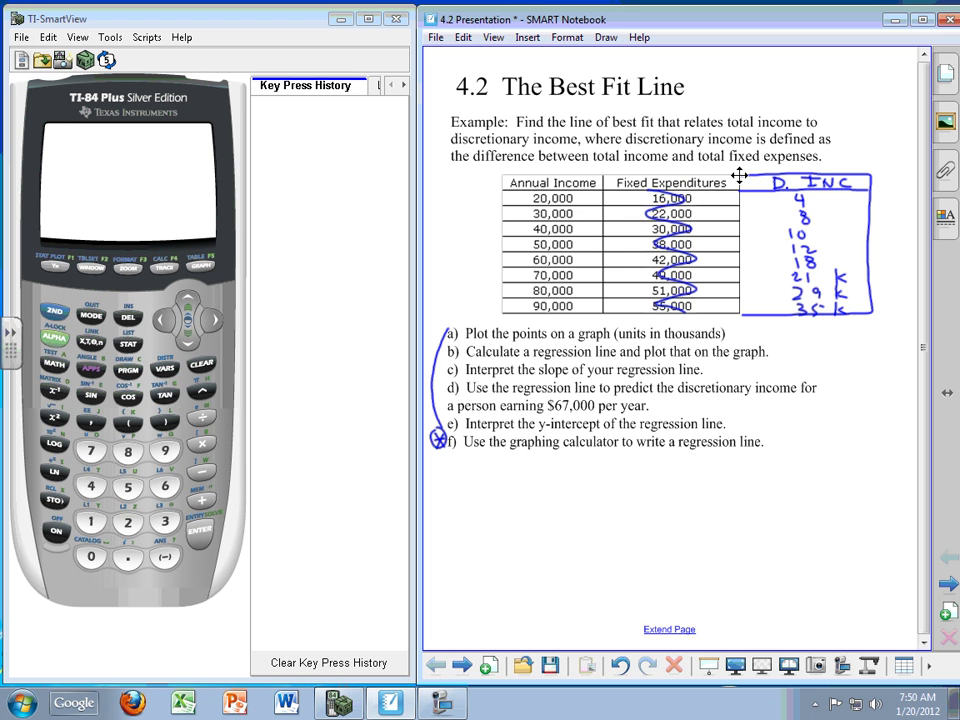
key("s")
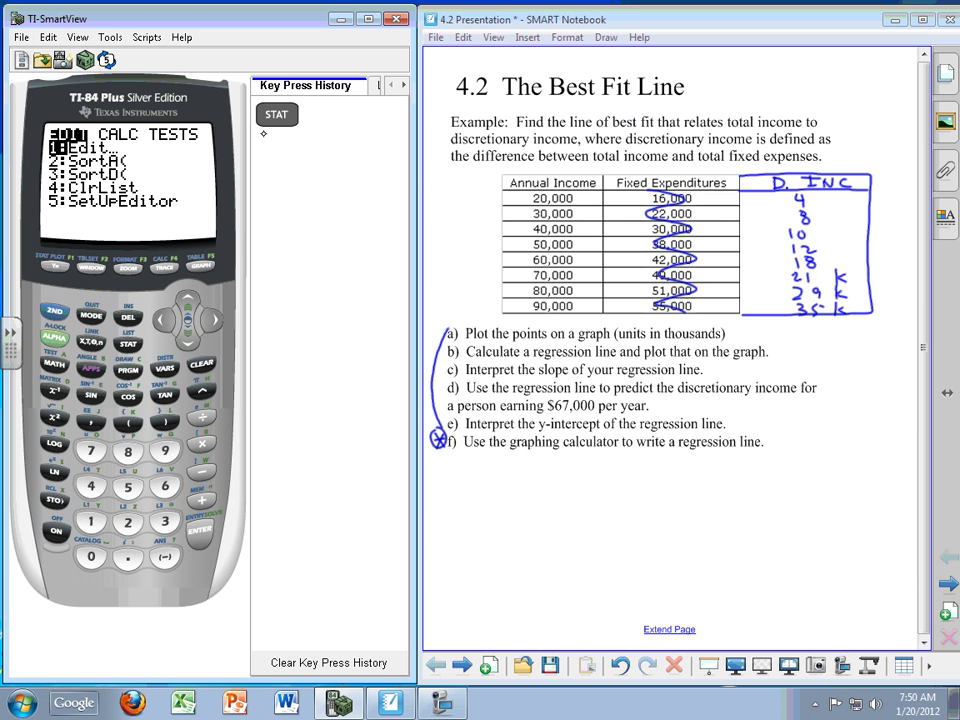
Open the list editor with 1:Edit and clear list L2 from its header
left_click(199, 530)
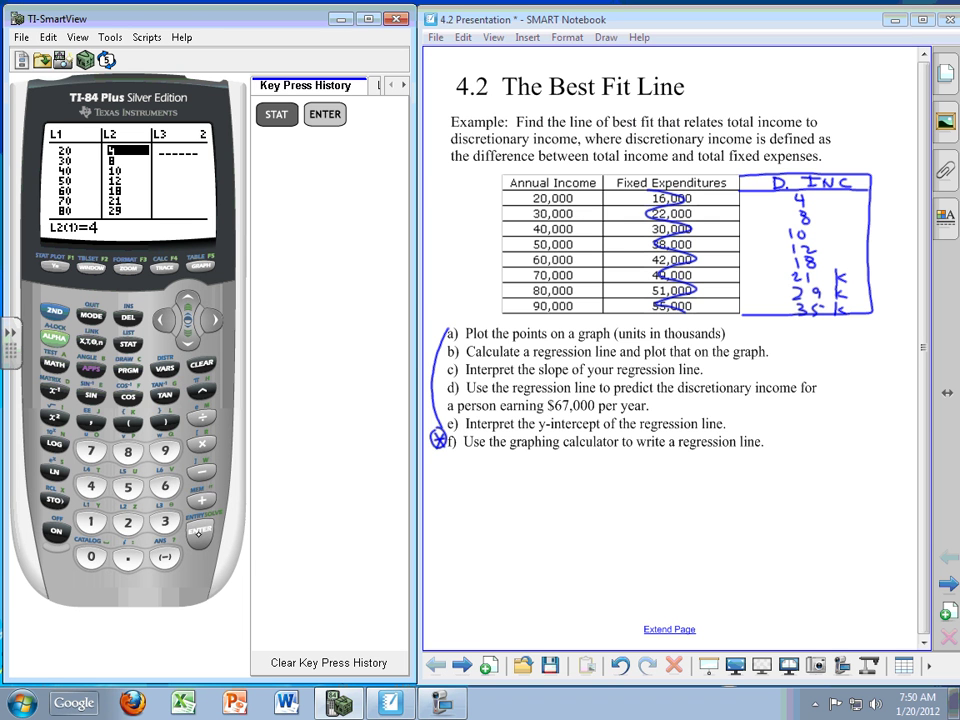
left_click(186, 298)
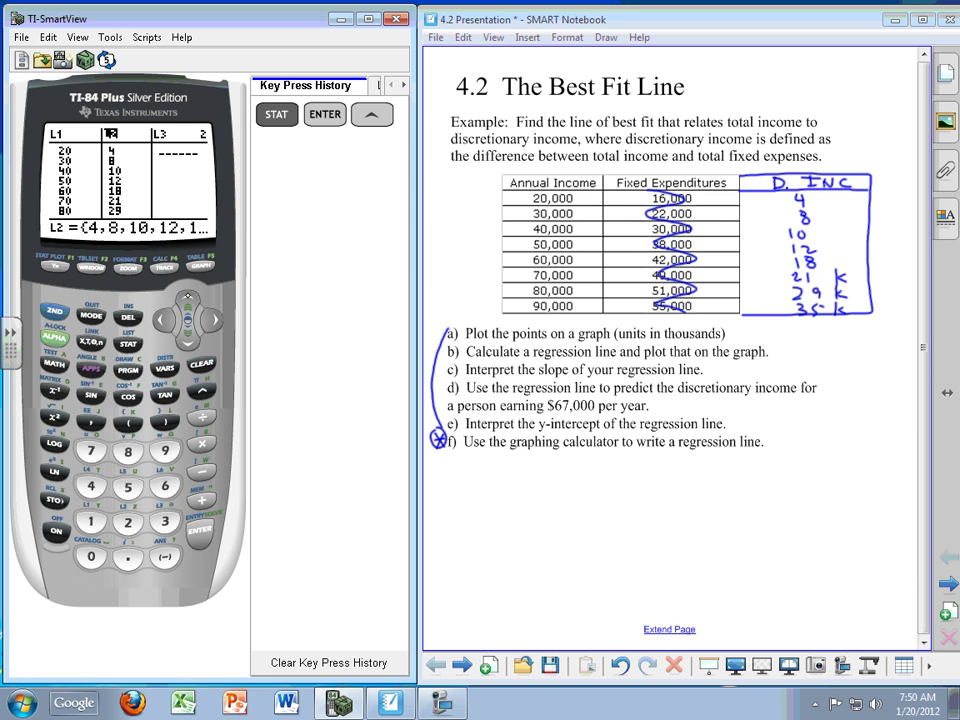
left_click(201, 364)
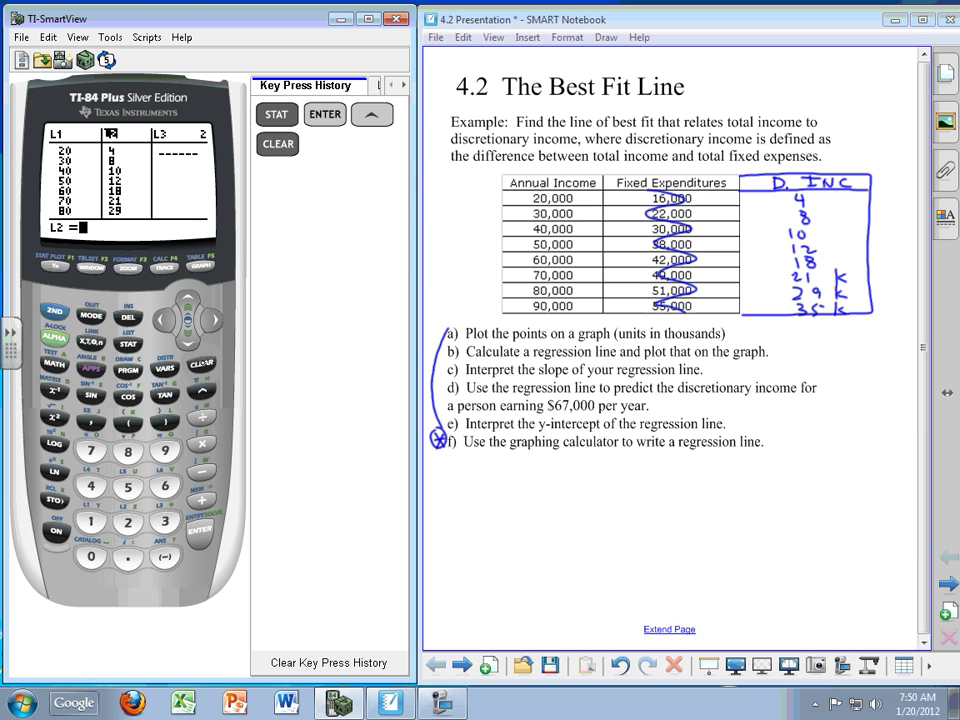
left_click(199, 530)
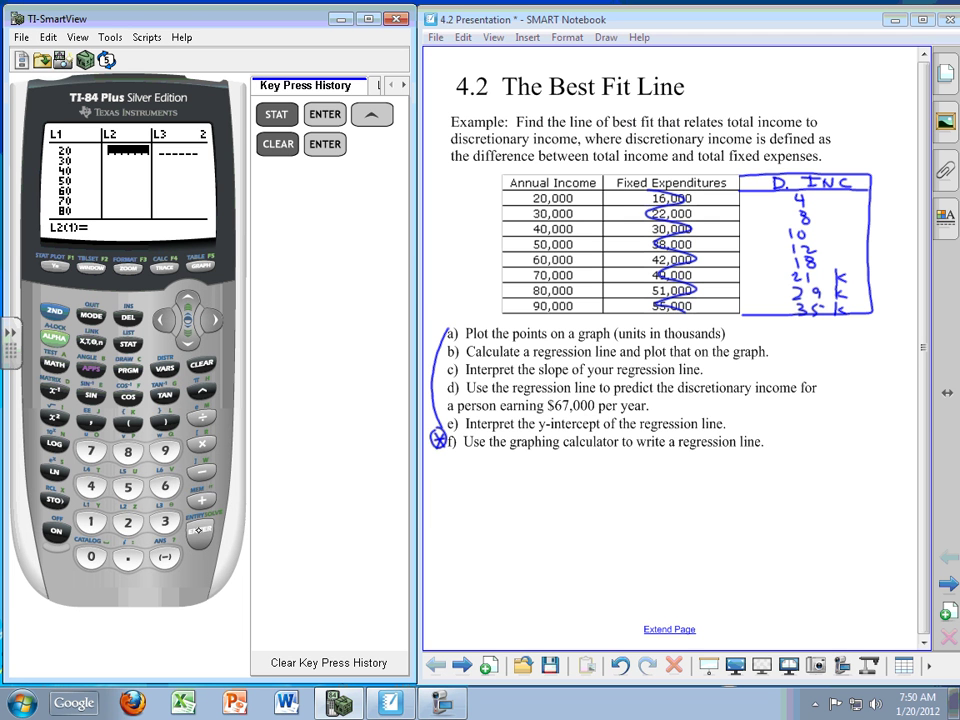
Enter 4, 8, 10 and 12 into the first four rows of L2
left_click(91, 486)
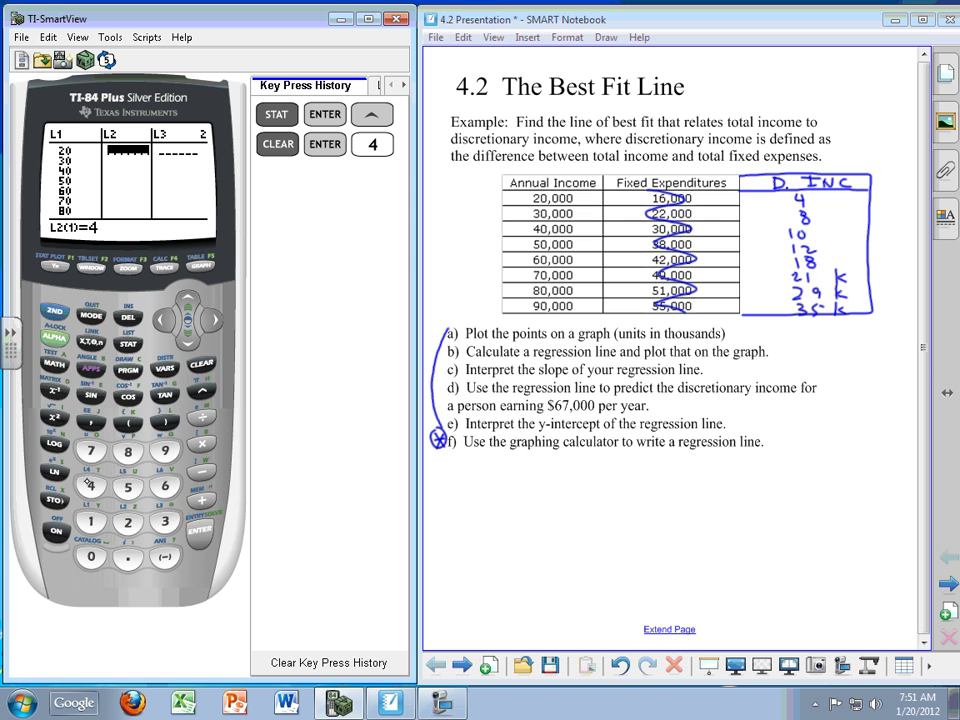
left_click(200, 528)
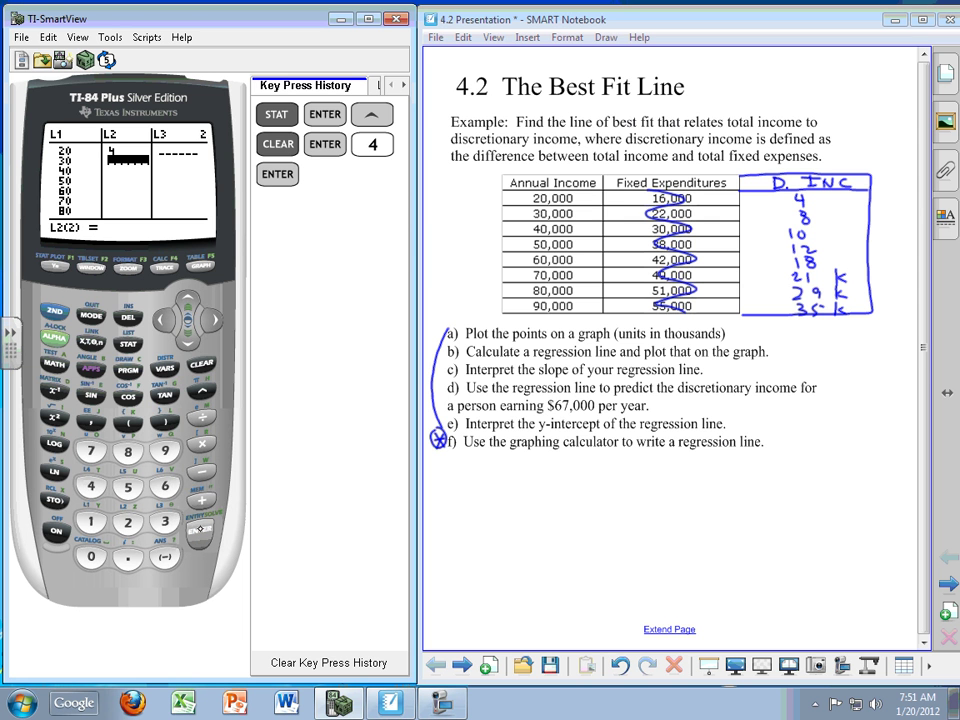
left_click(128, 452)
left_click(186, 340)
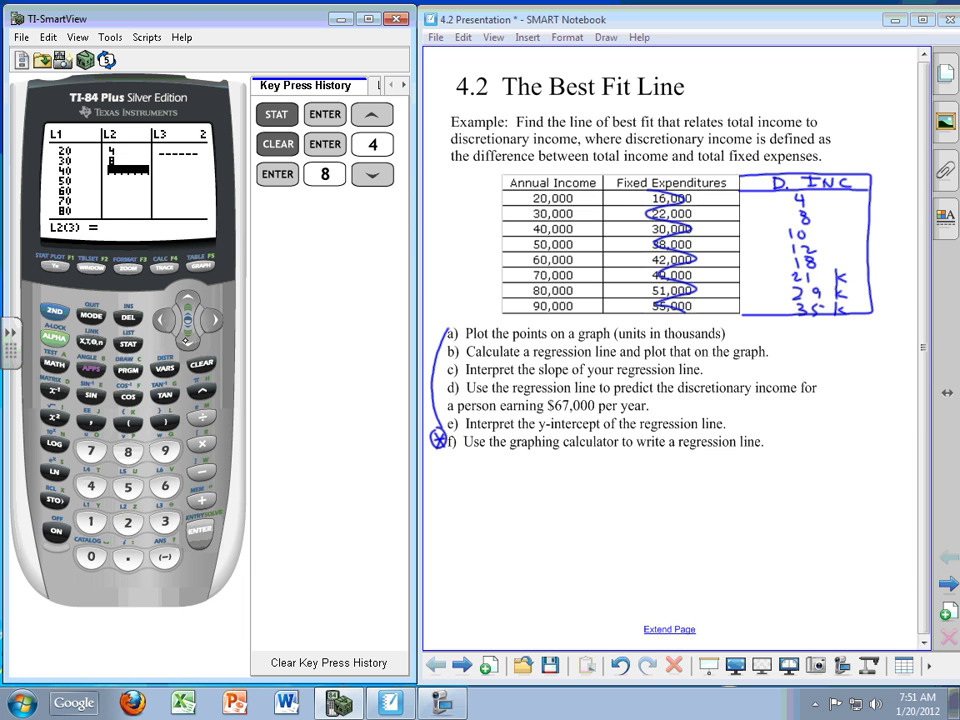
left_click(91, 521)
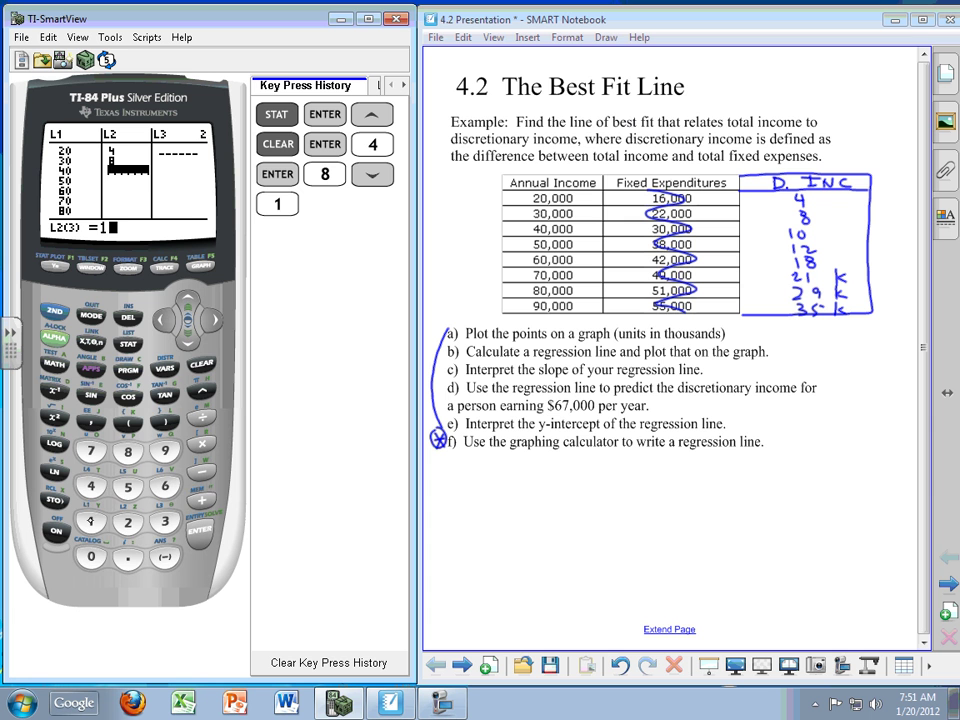
left_click(91, 556)
left_click(186, 340)
left_click(89, 519)
left_click(128, 522)
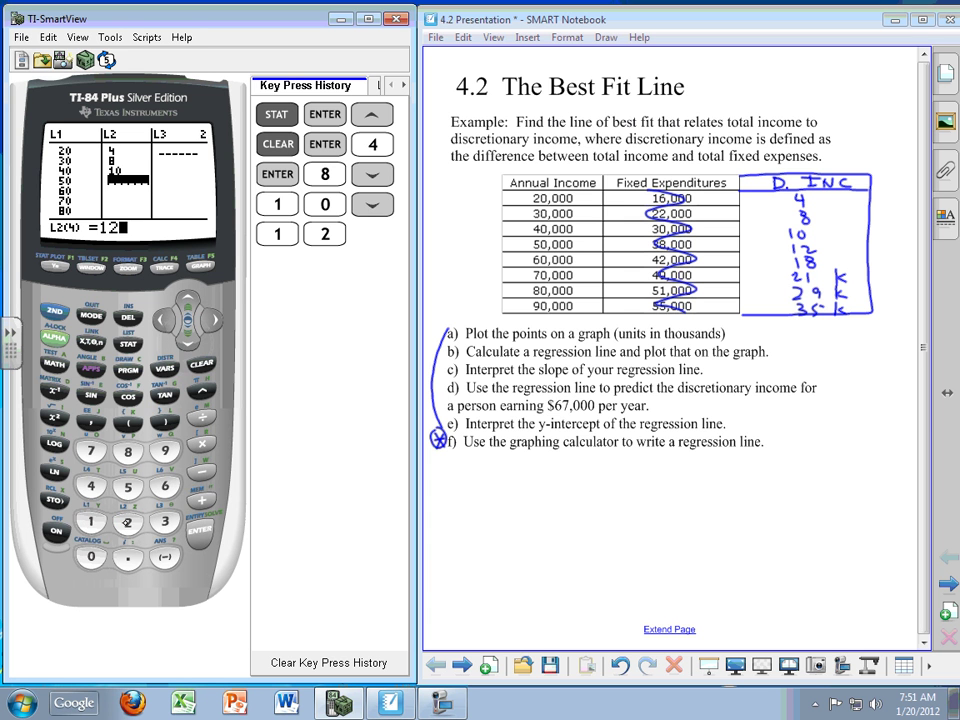
left_click(186, 340)
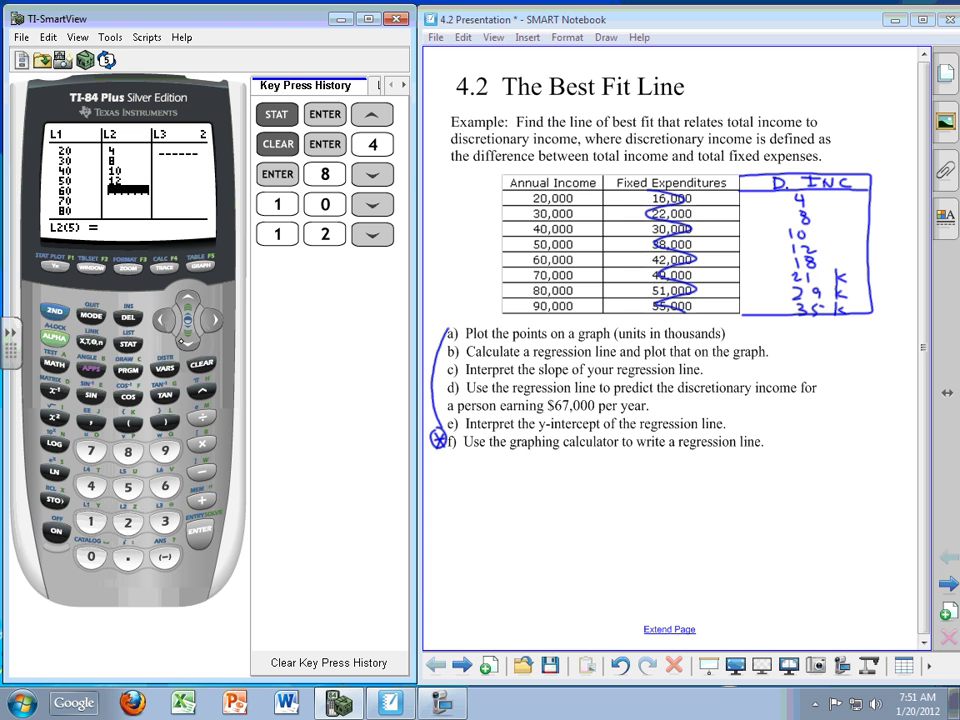
Enter 18, 21, 29 and 35 into the remaining rows of L2
left_click(91, 521)
left_click(128, 452)
left_click(186, 340)
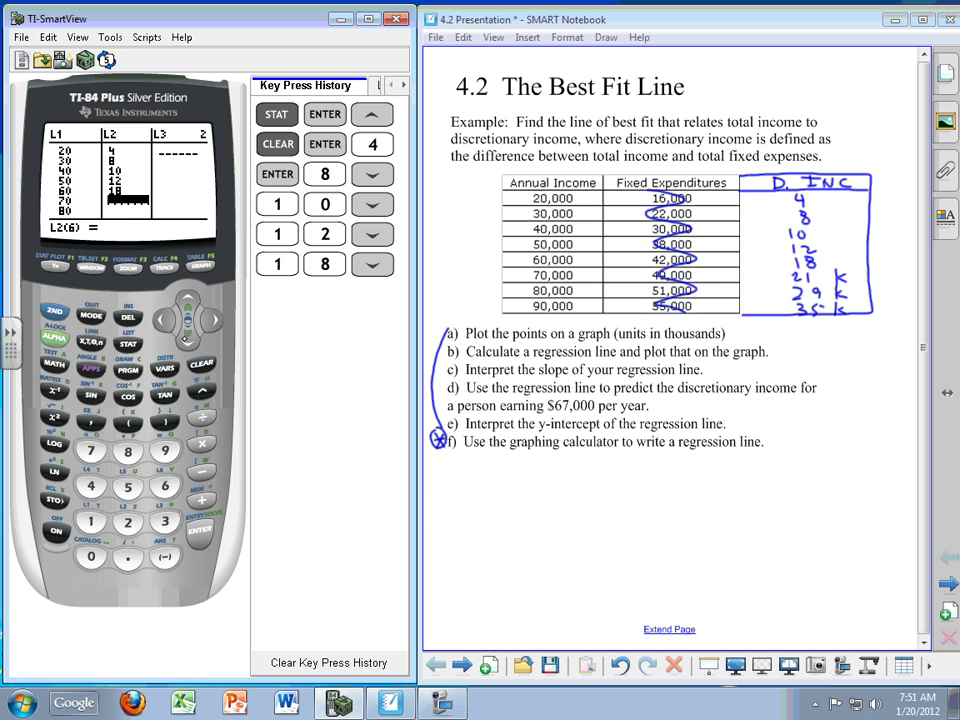
left_click(128, 522)
left_click(91, 521)
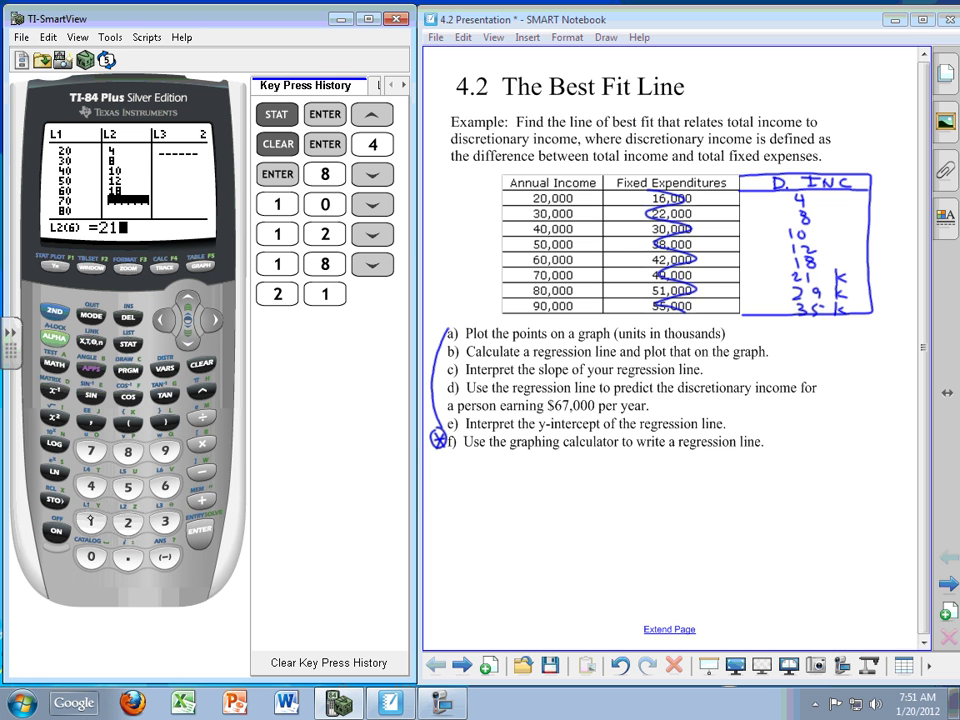
left_click(186, 340)
left_click(128, 522)
left_click(165, 450)
left_click(186, 340)
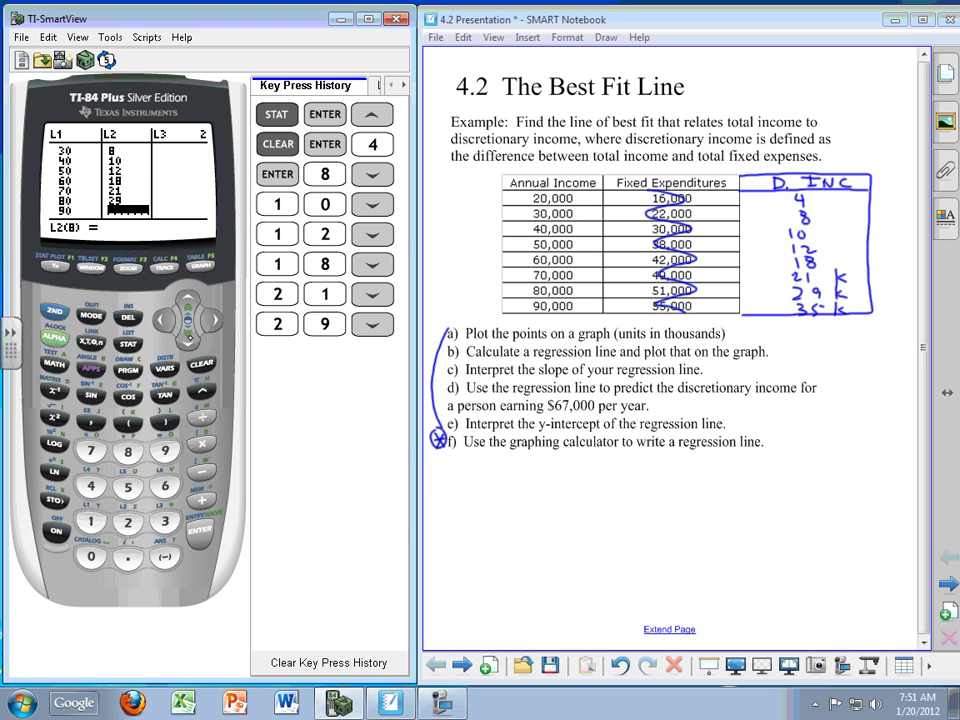
left_click(165, 521)
left_click(128, 487)
left_click(200, 528)
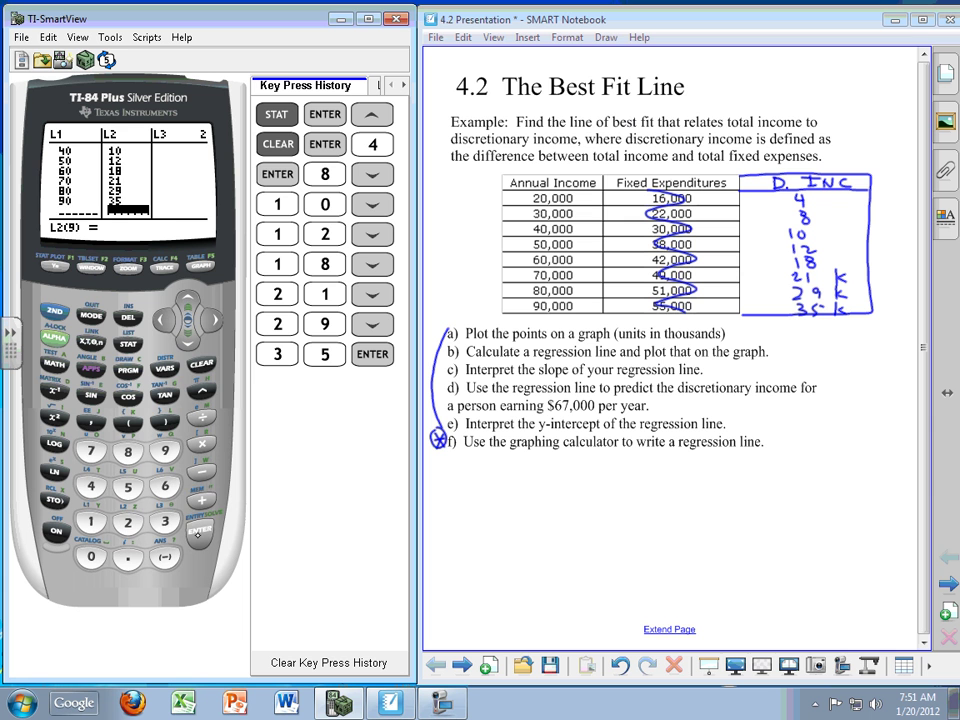
Open the calculator's WINDOW screen, then sketch axes below item f) labelled 0 and 100K
left_click(91, 267)
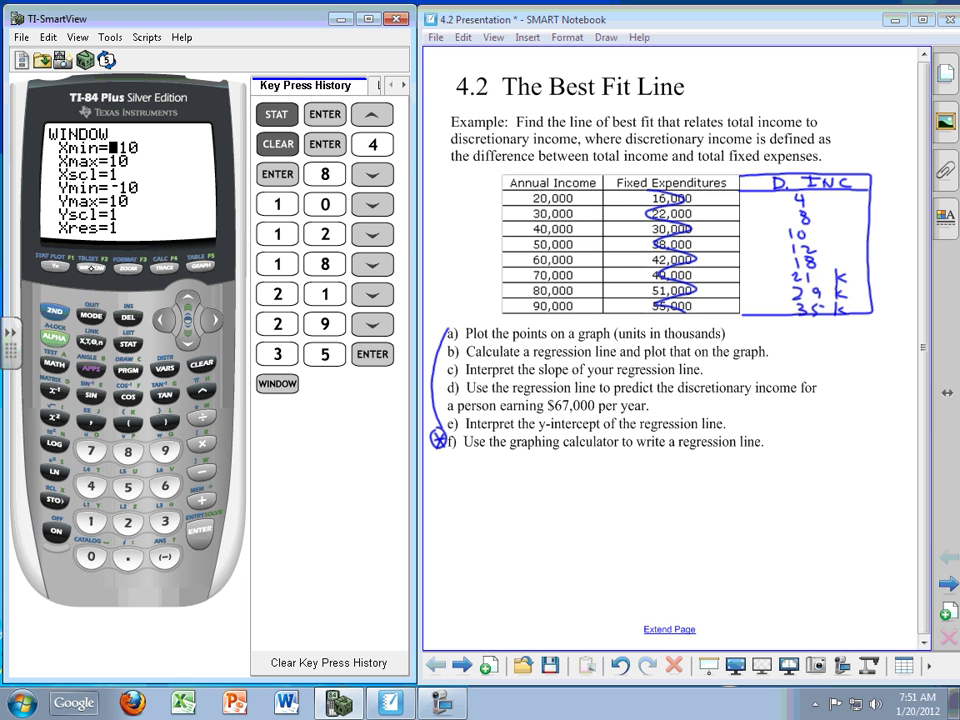
mouse_move(509, 466)
left_mouse_down()
mouse_move(508, 586)
mouse_move(698, 586)
left_mouse_up()
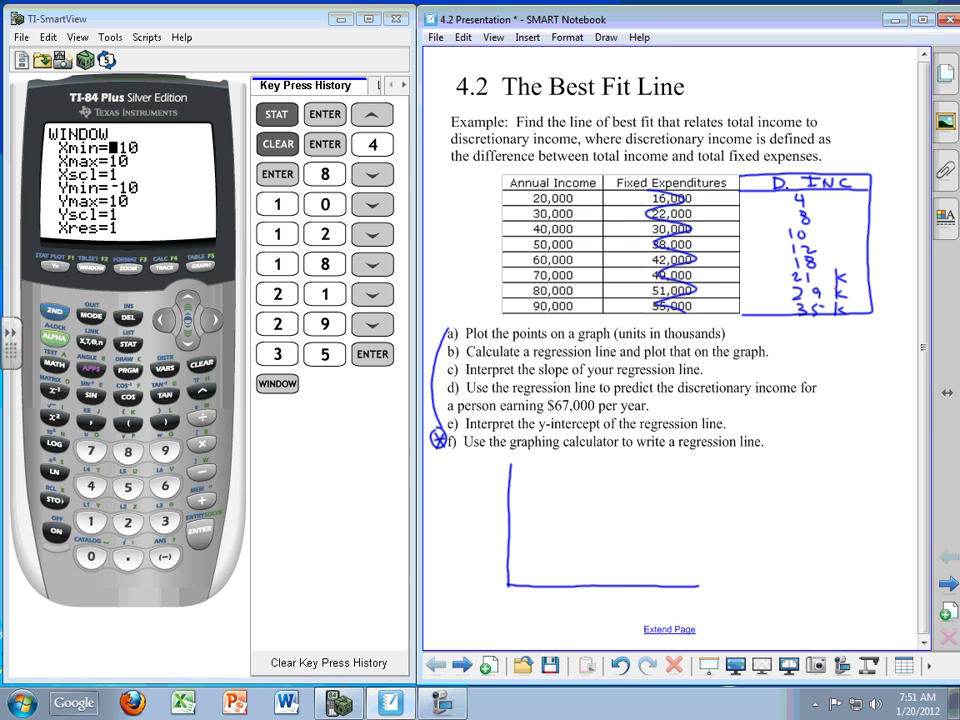
left_click_drag(499, 601, 498, 603)
left_click_drag(693, 579, 693, 595)
mouse_move(685, 600)
left_mouse_down()
mouse_move(688, 609)
mouse_move(676, 610)
left_mouse_up()
left_click_drag(698, 600, 712, 601)
left_click_drag(713, 601, 722, 609)
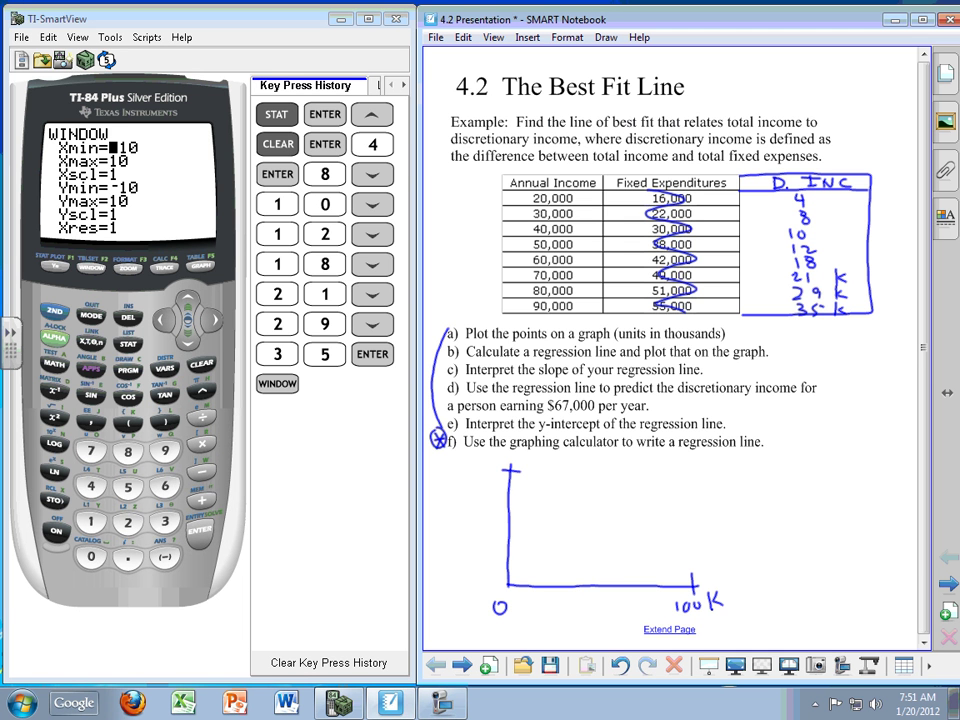
Underline the D. INC column and label the top of the vertical axis 40
mouse_move(788, 324)
left_mouse_down()
mouse_move(836, 325)
mouse_move(828, 334)
left_mouse_up()
left_click_drag(481, 459, 487, 468)
mouse_move(484, 462)
left_mouse_down()
mouse_move(484, 474)
mouse_move(494, 462)
left_mouse_up()
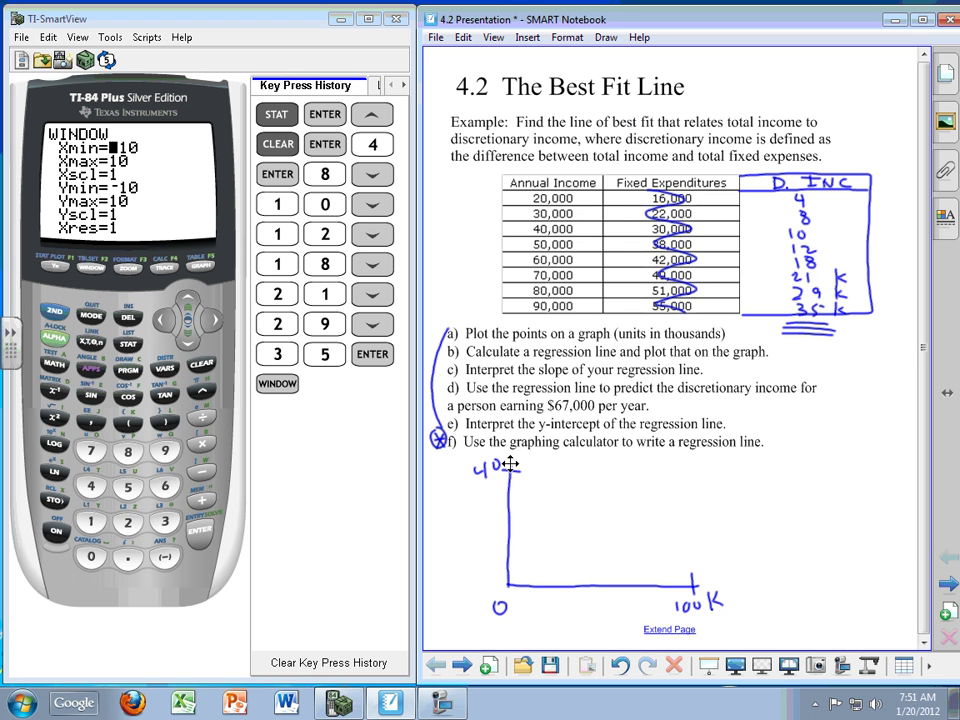
Enter Xmin 0, Xmax 100, Xscl 10, Ymin 0, Ymax 40, Yscl 10, then clear key press history
type("0")
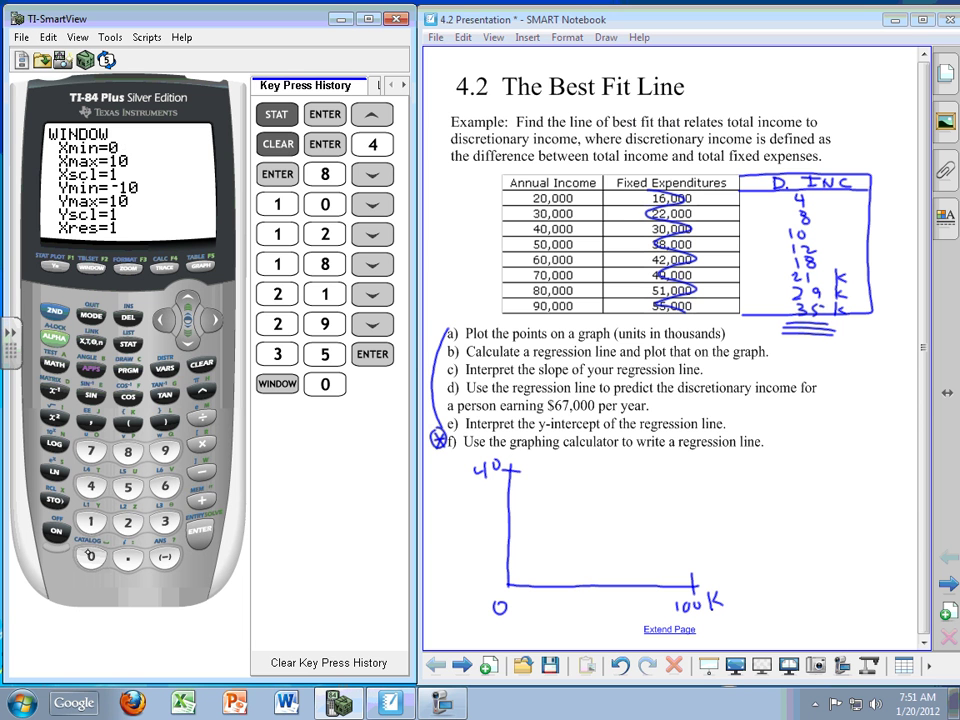
key("Down")
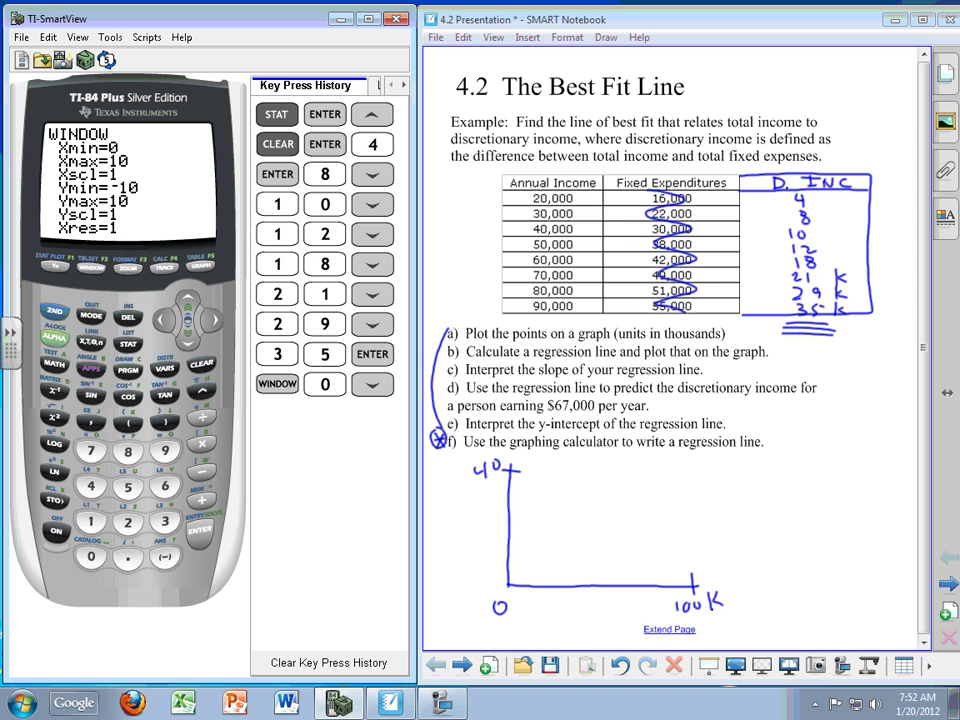
type("100")
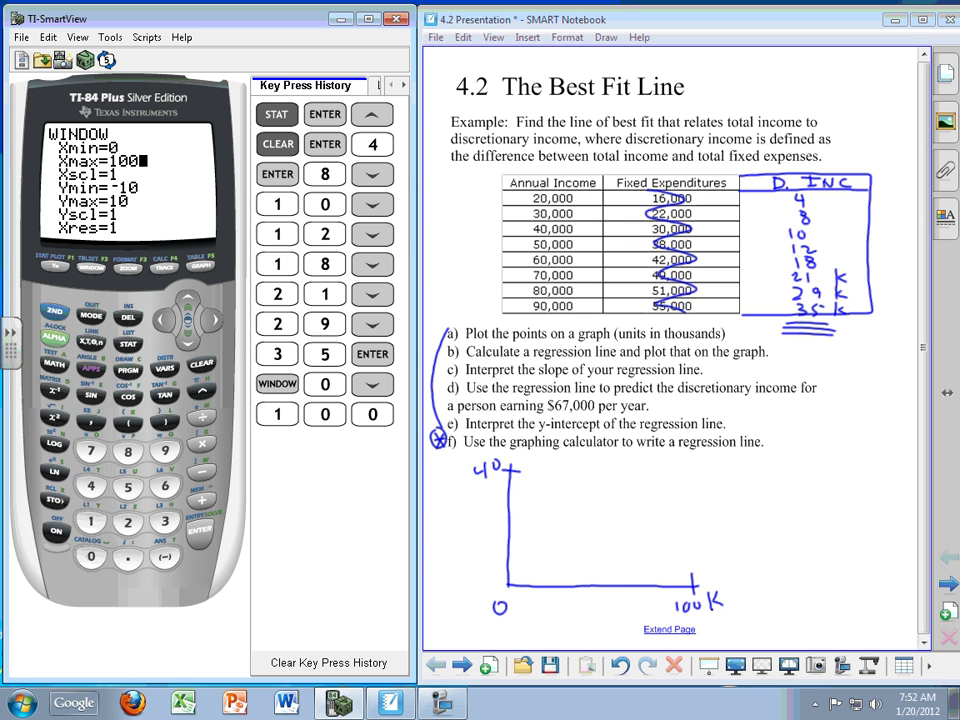
key("Down")
key("Down")
type("-")
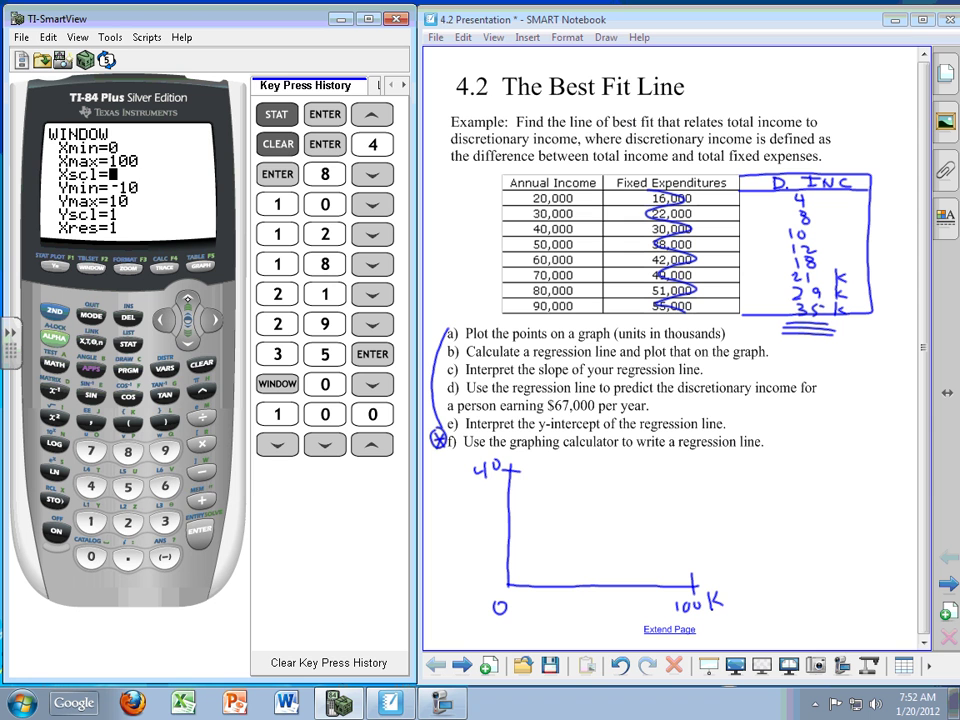
type("10")
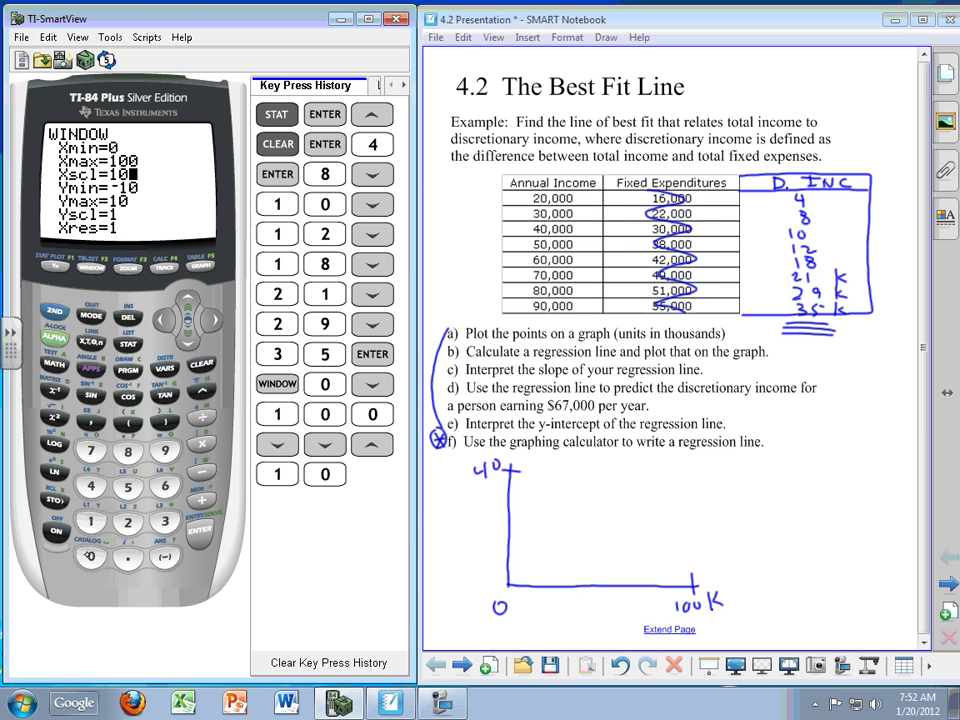
key("Down")
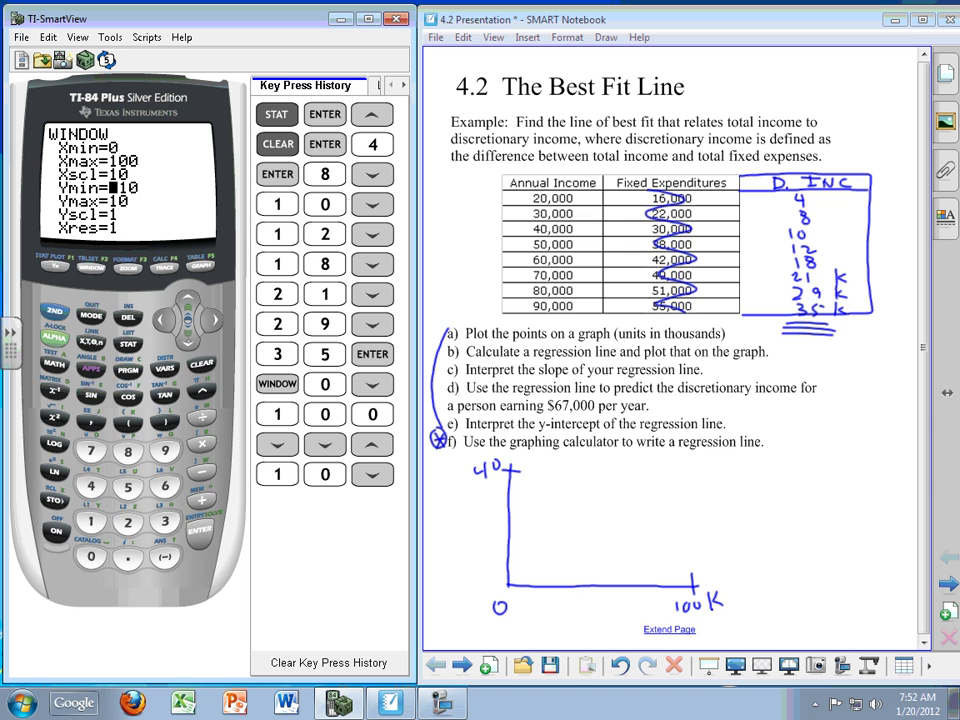
type("0")
key("Down")
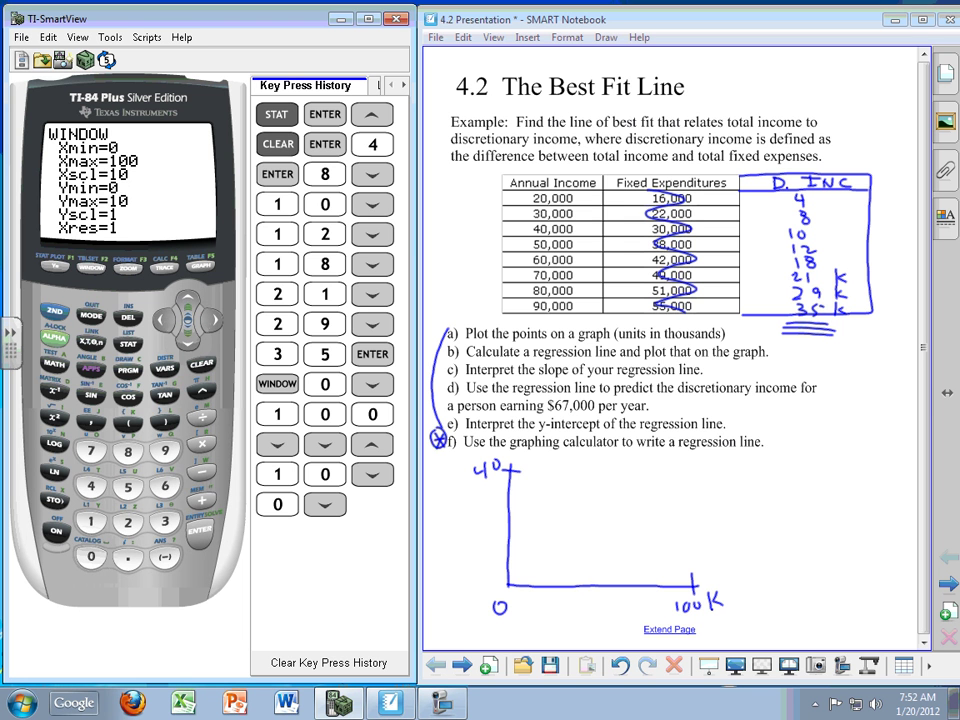
type("40")
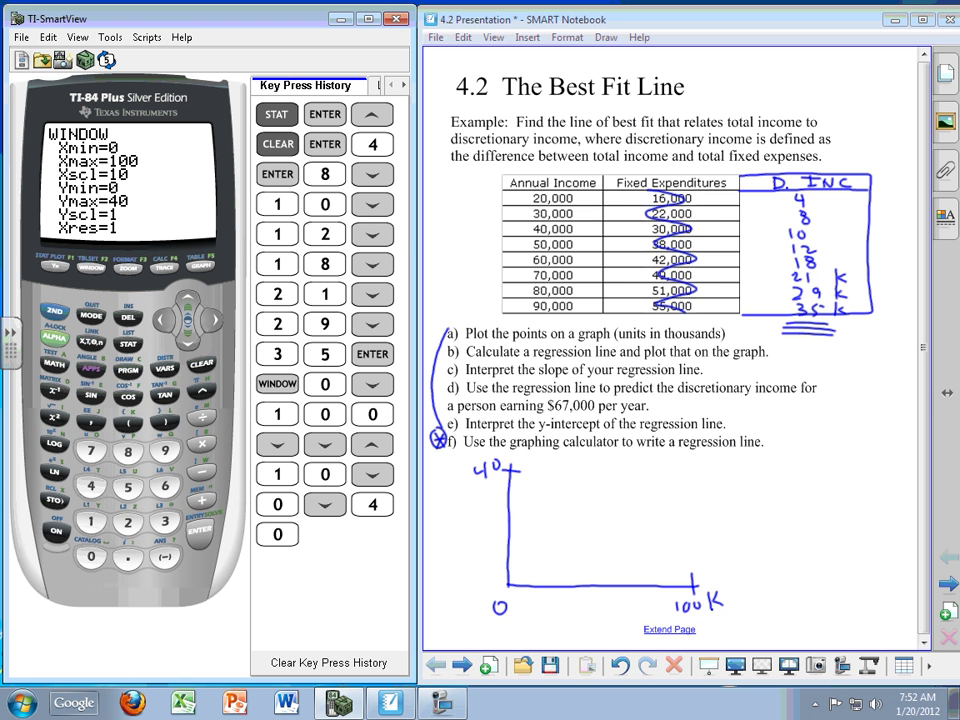
key("Down")
type("10")
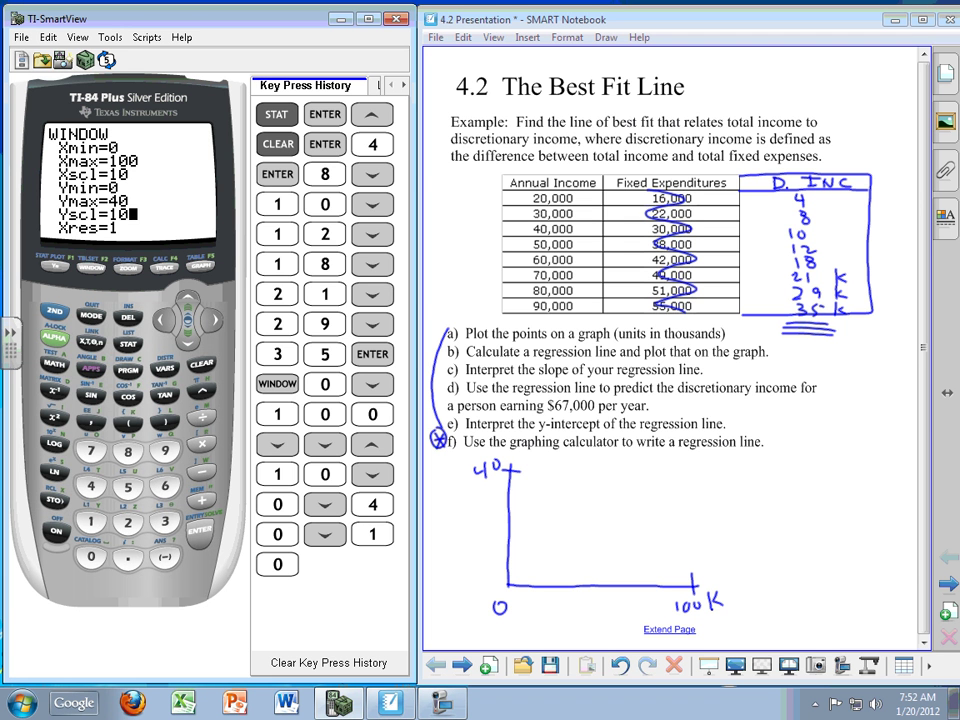
left_click(305, 663)
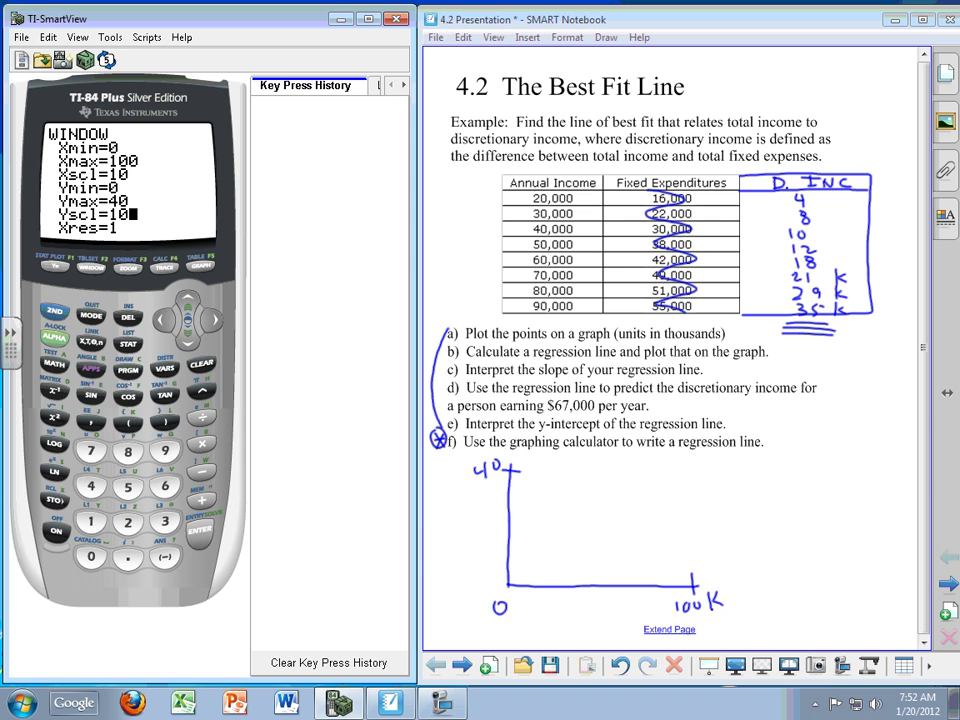
Turn Plot1 on from the STAT PLOT menu and graph the income scatter plot
left_click(55, 312)
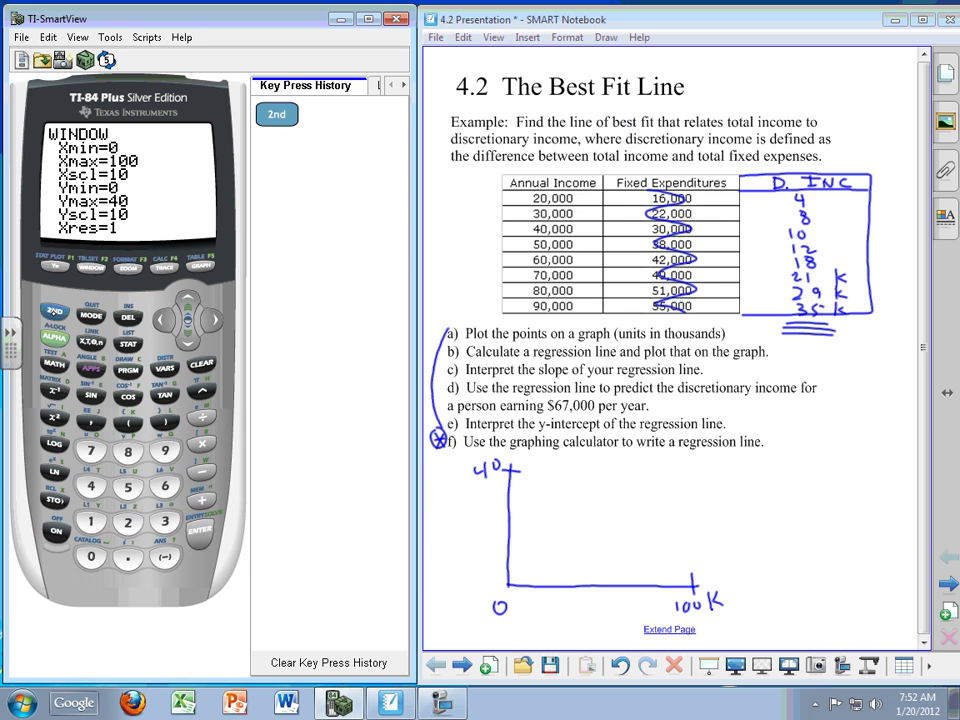
left_click(55, 267)
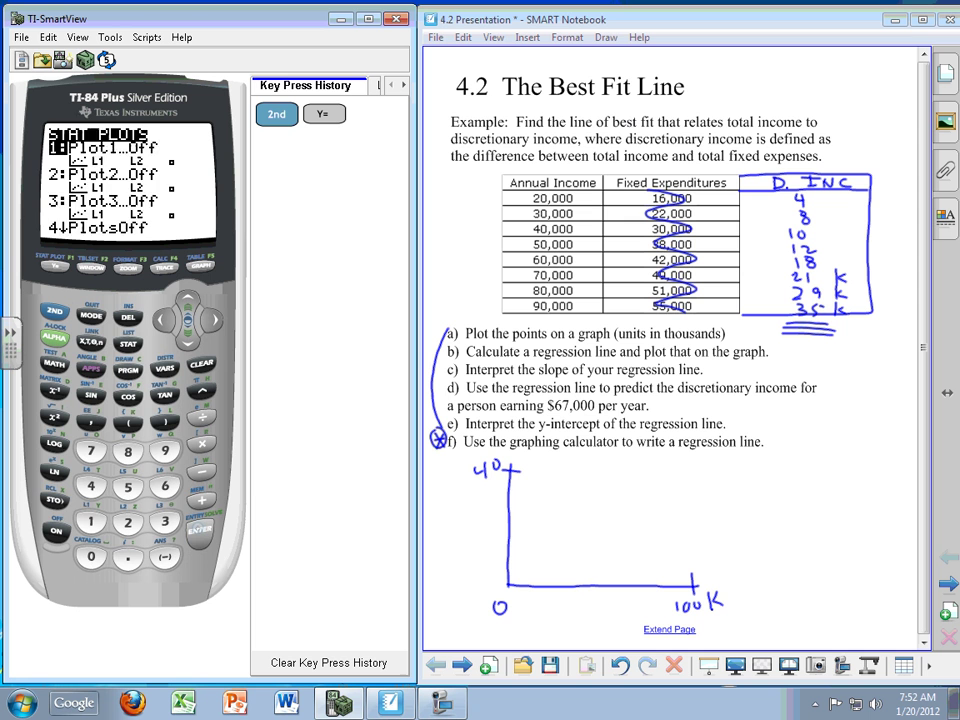
key("Return")
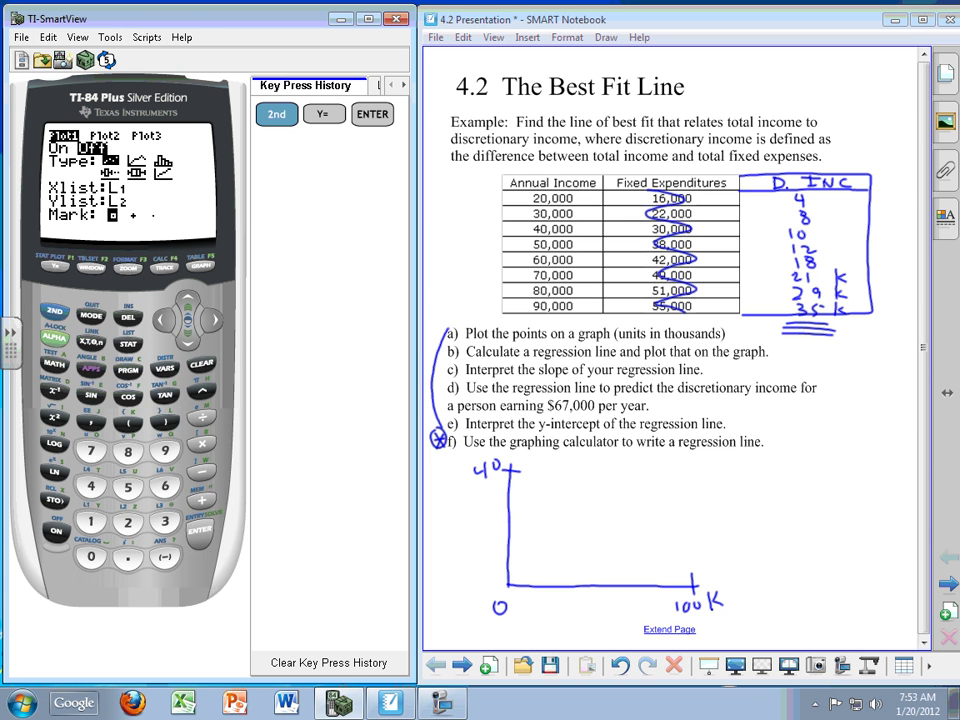
key("Return")
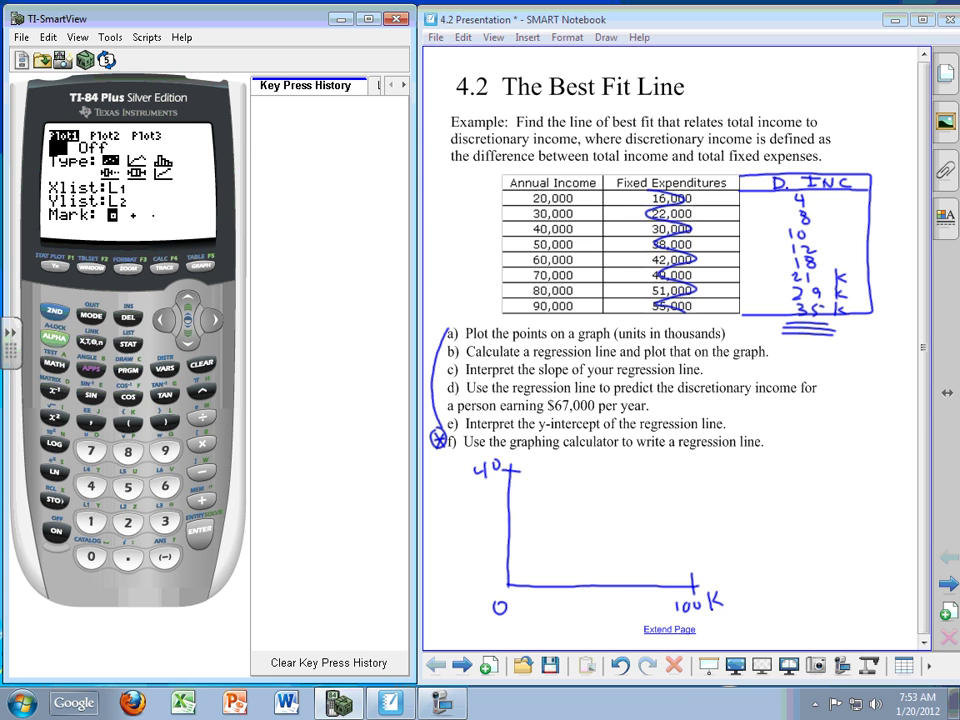
key("F5")
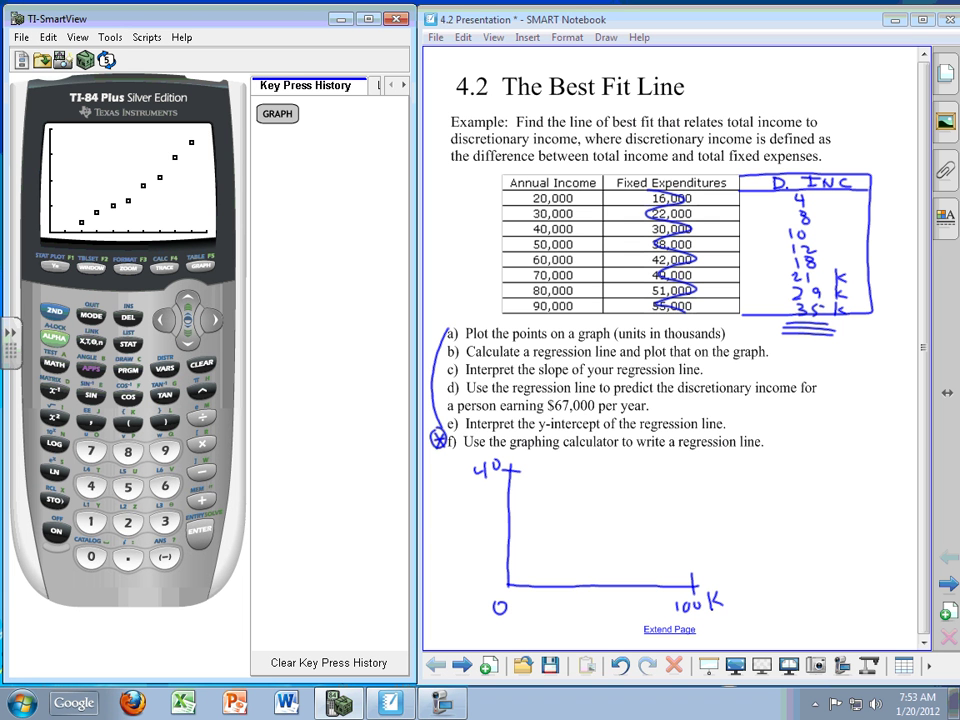
Clear the key history and paste LinReg(ax+b) from the STAT CALC menu onto the home screen
left_click(325, 662)
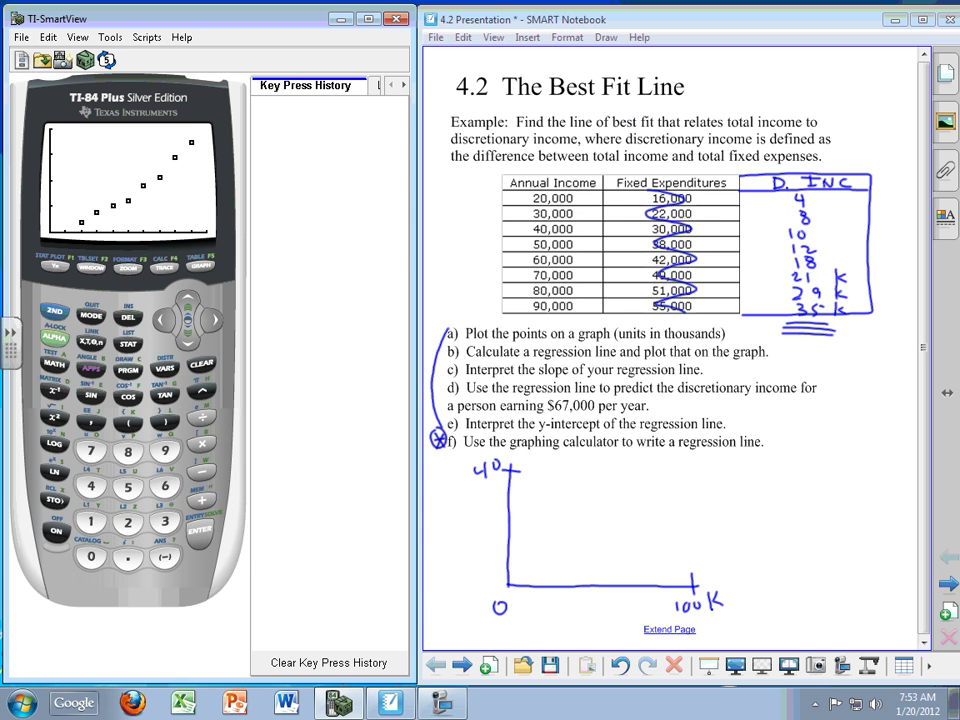
left_click(129, 343)
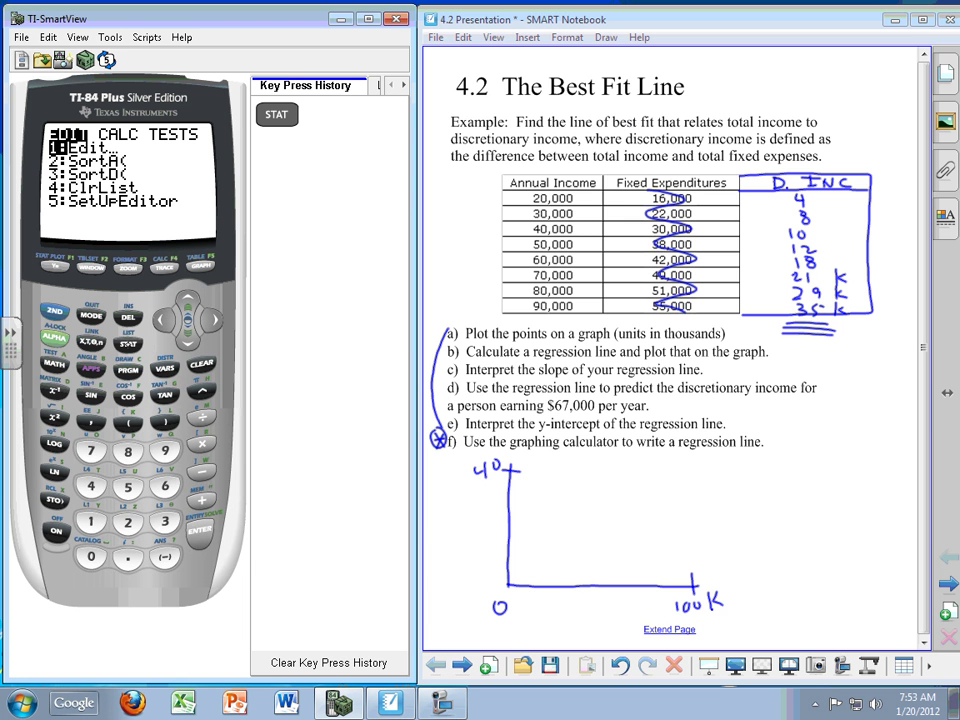
key("Right")
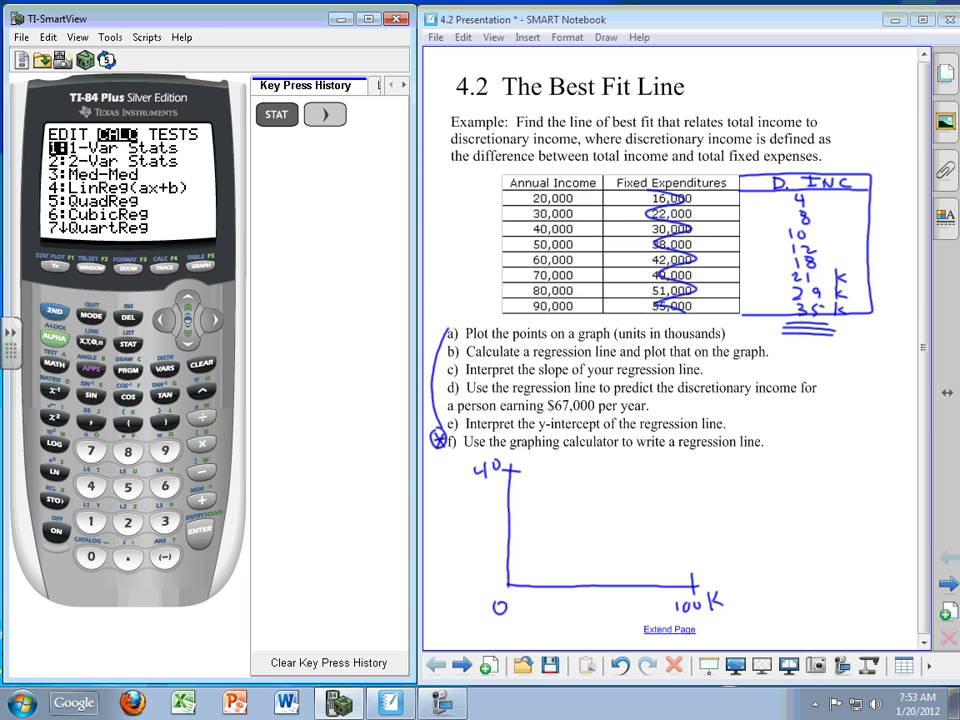
left_click(186, 340)
left_click(186, 340)
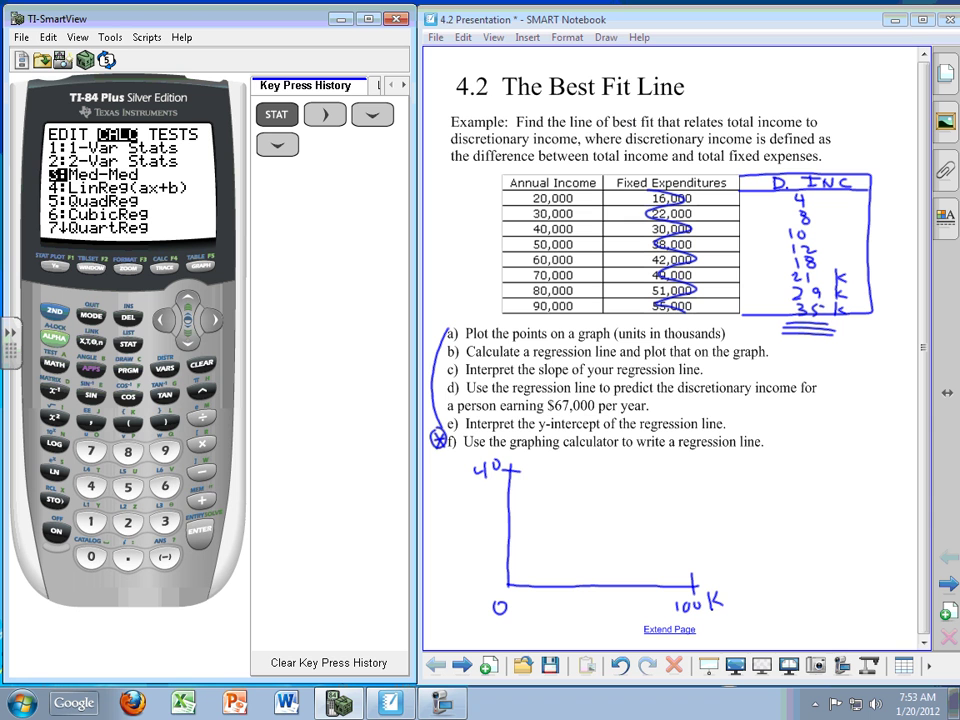
left_click(186, 340)
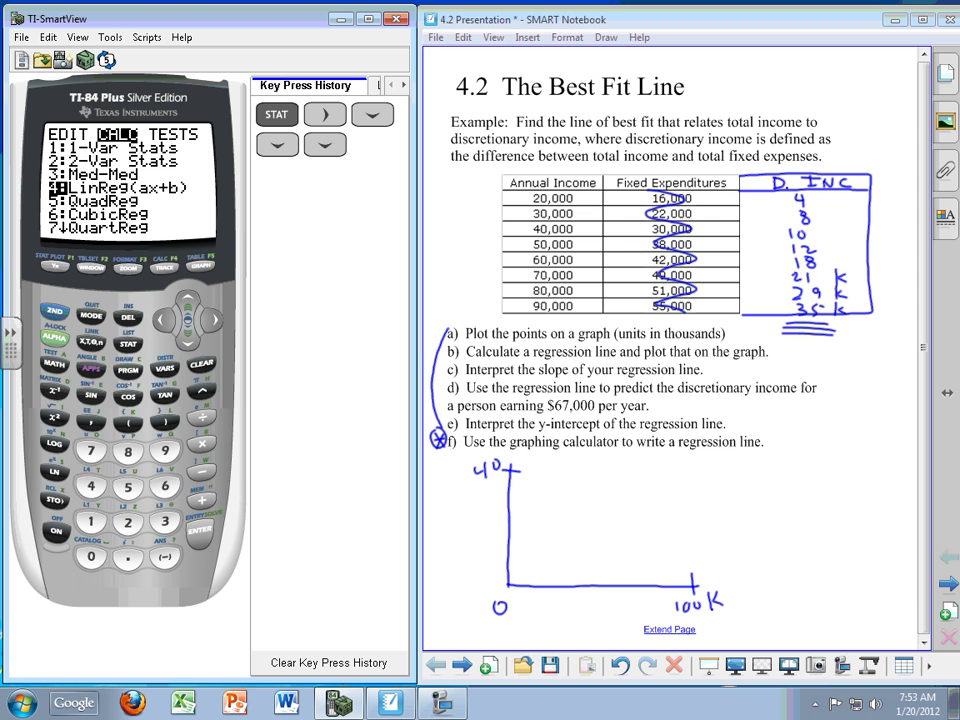
key("Return")
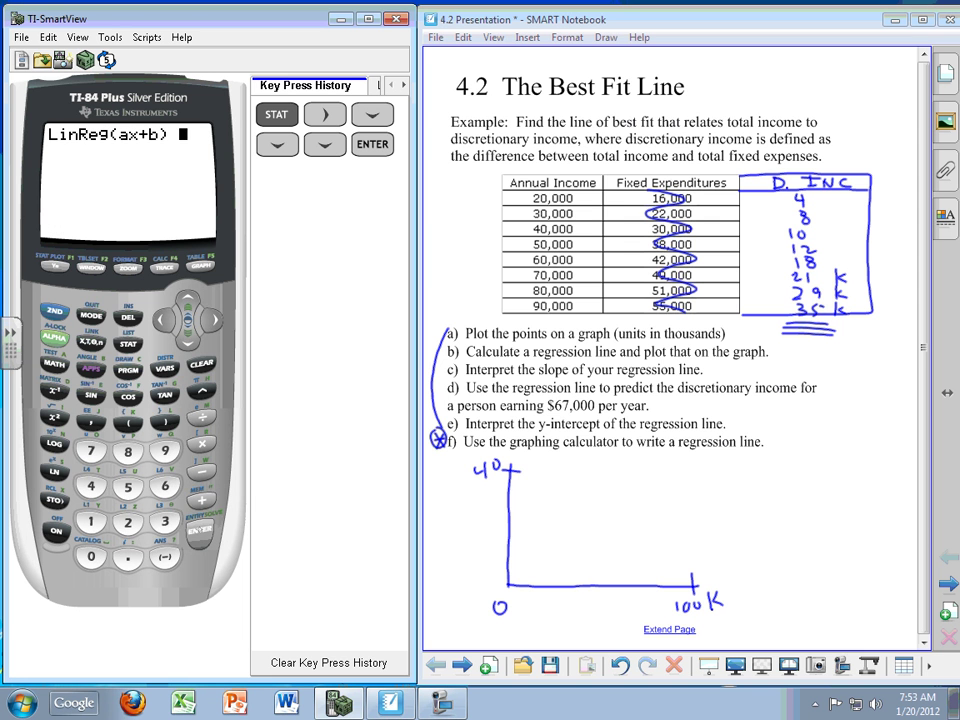
Add Y1 from VARS Y-VARS and run it, giving a=.4297619048 and b=-6.511904762
left_click(163, 369)
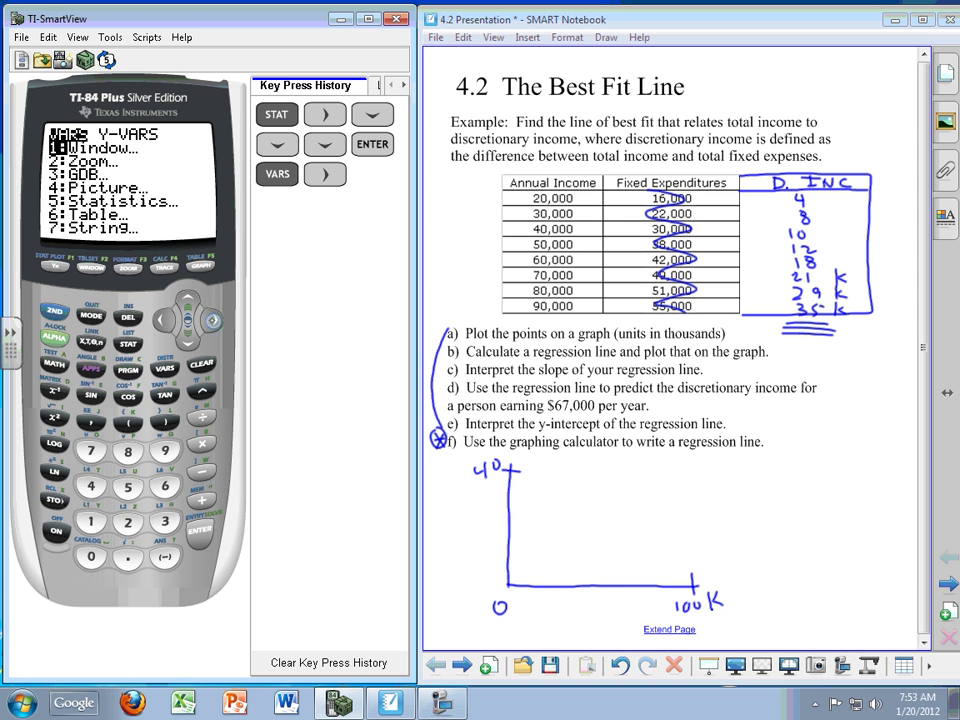
key("Right")
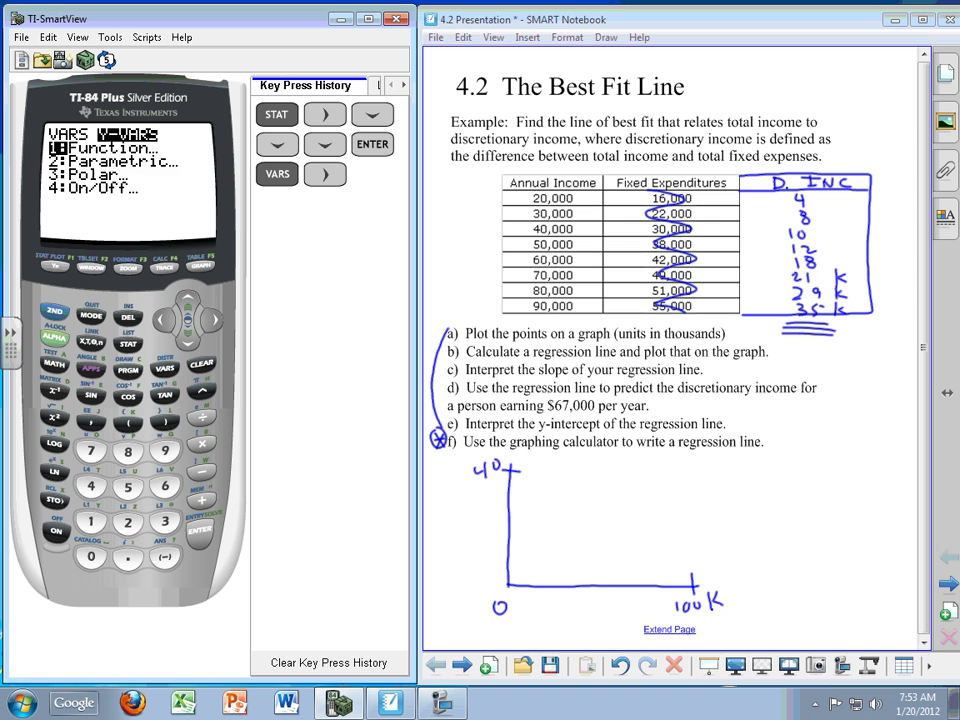
key("Return")
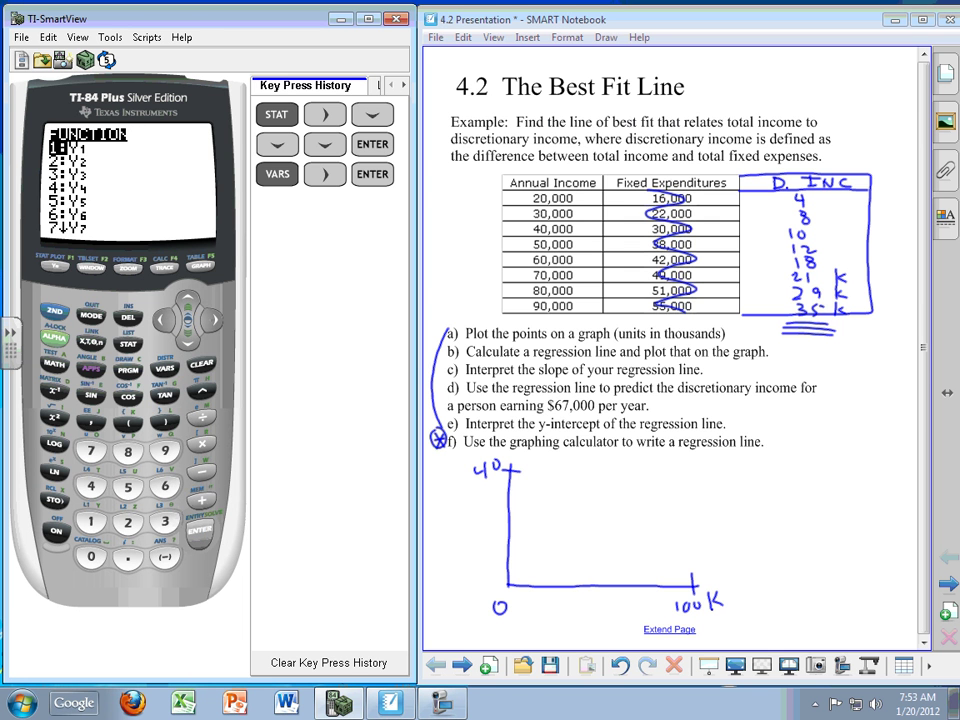
key("Return")
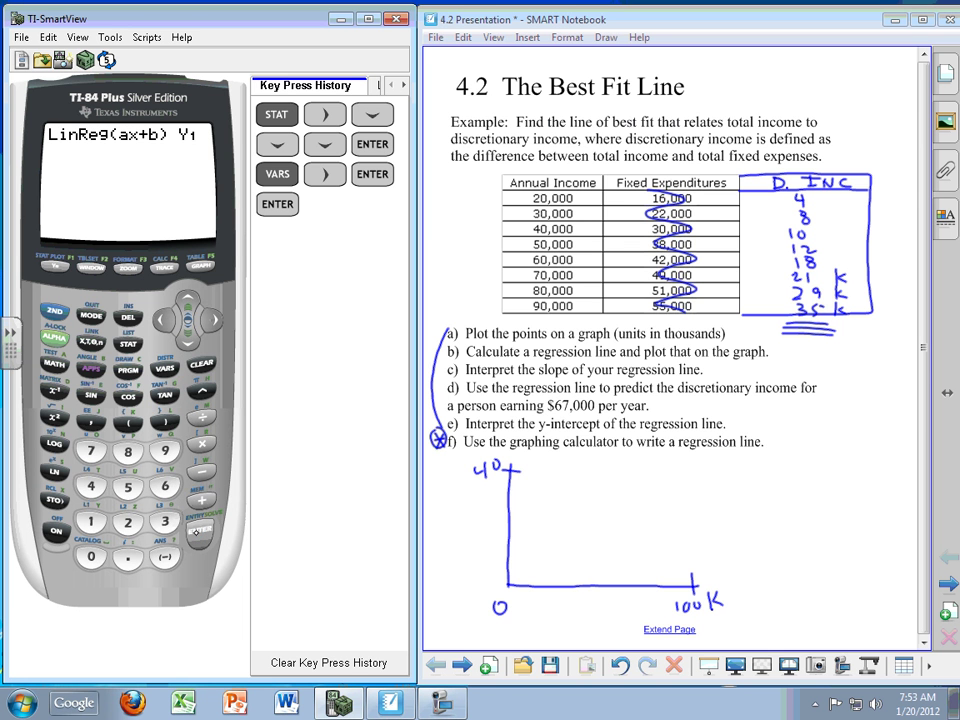
key("Return")
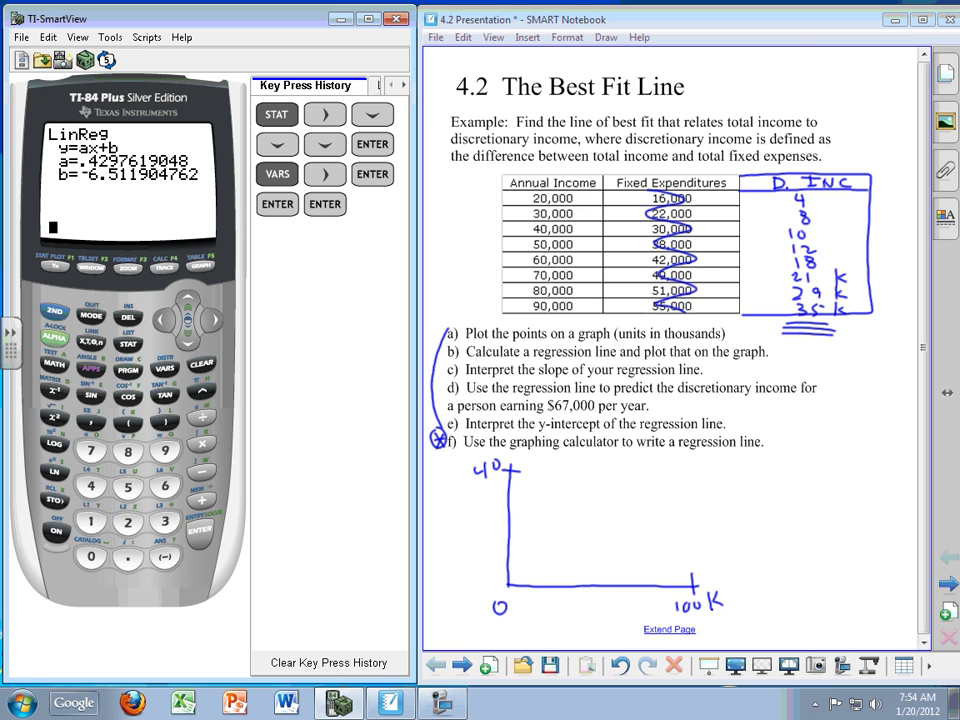
Scroll down and sketch the data points along a line inside the hand-drawn axes
scroll(930, 362, "down", 3)
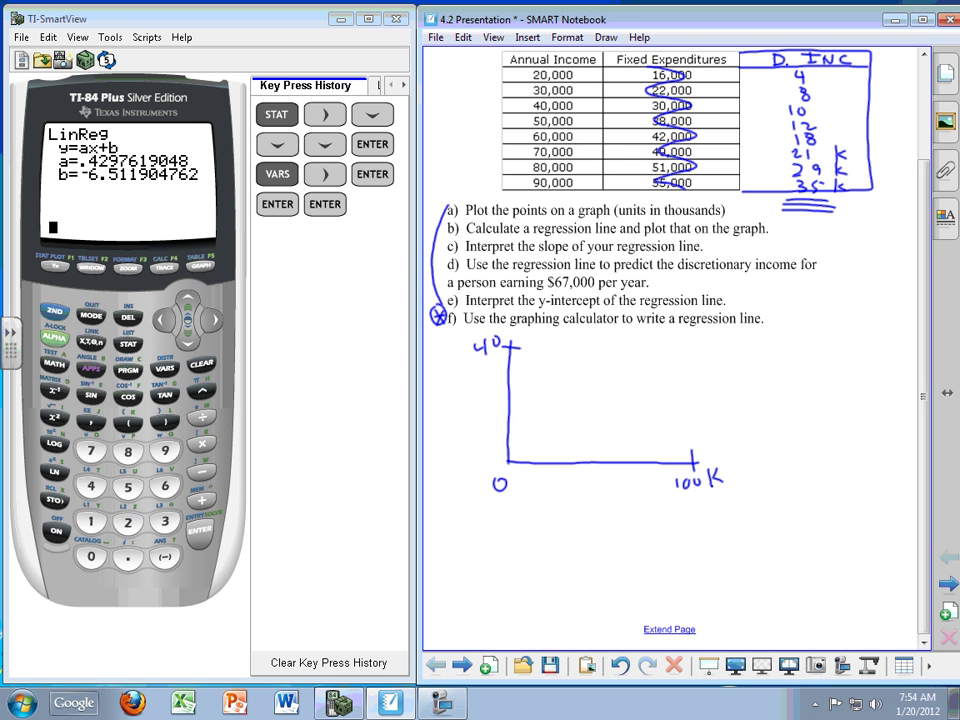
mouse_move(541, 447)
left_mouse_down()
mouse_move(541, 437)
mouse_move(553, 447)
mouse_move(634, 394)
mouse_move(639, 404)
left_mouse_up()
mouse_move(668, 375)
left_mouse_down()
mouse_move(669, 362)
mouse_move(677, 372)
mouse_move(700, 346)
mouse_move(706, 356)
mouse_move(535, 440)
left_mouse_up()
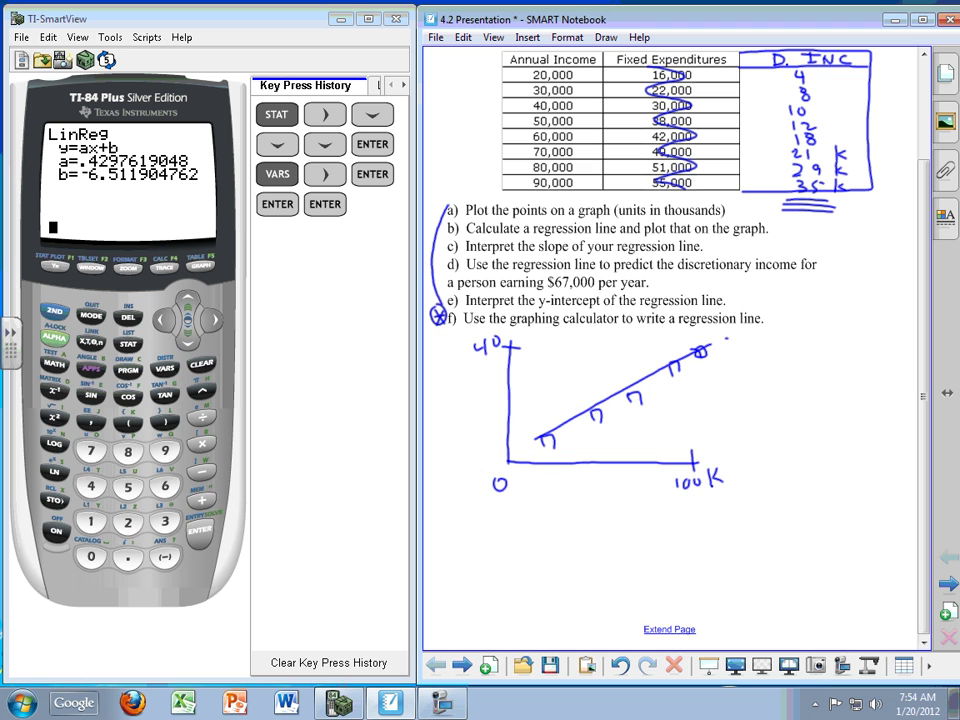
Write y1=.4298x-6.5119 beside the graph and draw a box around it
mouse_move(637, 424)
left_mouse_down()
mouse_move(647, 440)
mouse_move(640, 450)
mouse_move(661, 445)
left_mouse_up()
mouse_move(667, 427)
left_mouse_down()
mouse_move(717, 416)
mouse_move(719, 430)
mouse_move(726, 416)
mouse_move(764, 421)
mouse_move(767, 410)
mouse_move(761, 430)
mouse_move(779, 408)
mouse_move(773, 425)
mouse_move(771, 408)
mouse_move(804, 425)
mouse_move(827, 400)
mouse_move(838, 420)
mouse_move(844, 408)
mouse_move(848, 416)
mouse_move(906, 430)
left_mouse_up()
left_click(843, 419)
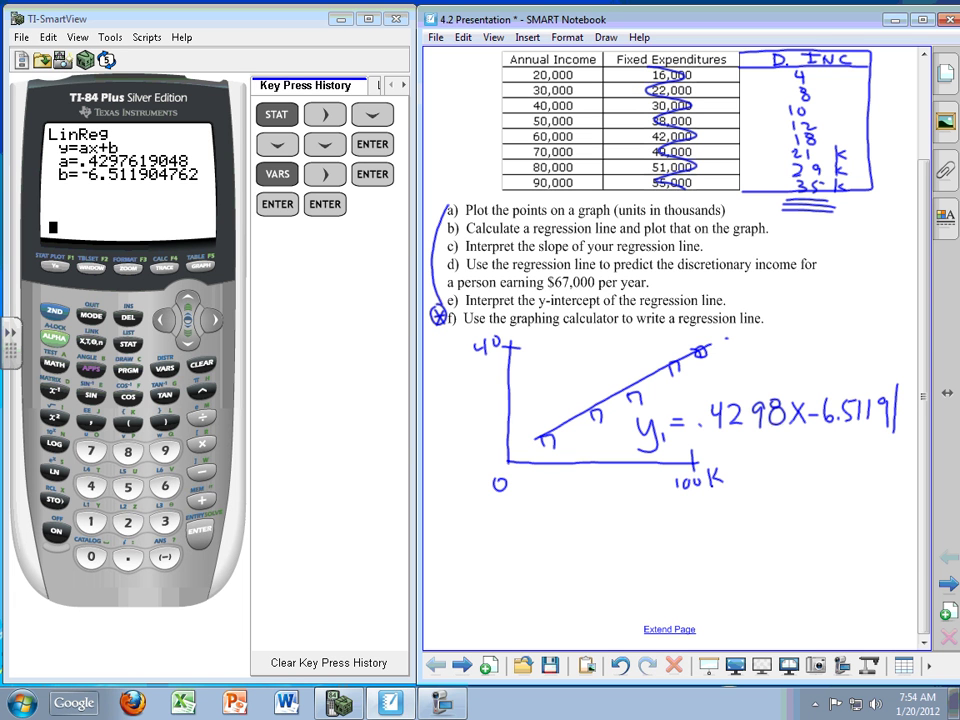
mouse_move(900, 381)
left_mouse_down()
mouse_move(693, 395)
mouse_move(622, 432)
mouse_move(729, 446)
mouse_move(893, 433)
left_mouse_up()
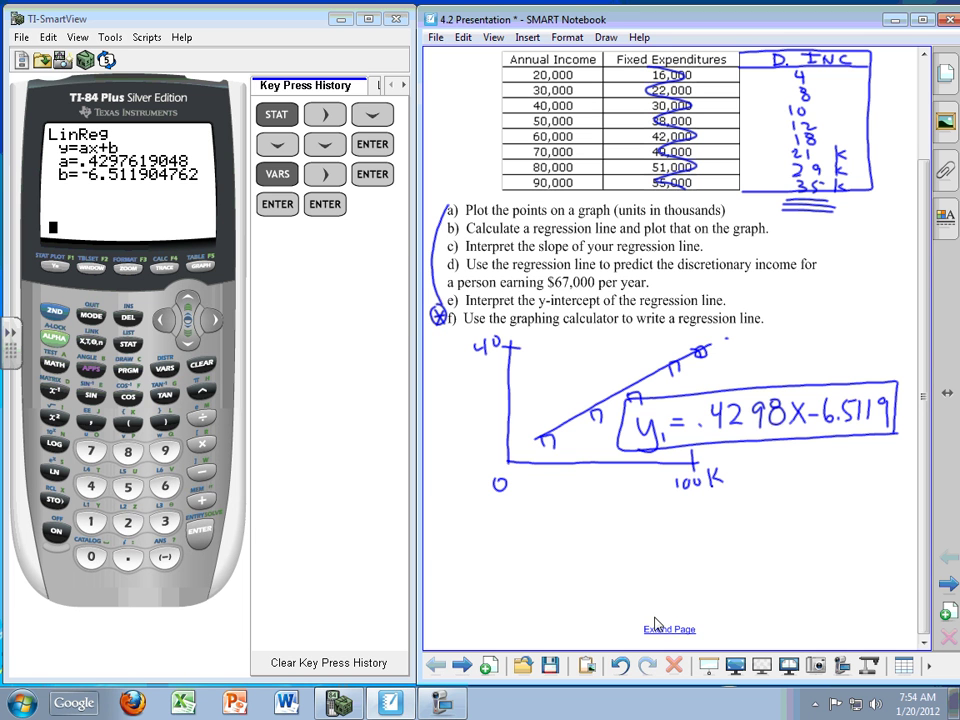
Clear the key press history and the calculator home screen after a first LinReg(ax+b) attempt
left_click(329, 662)
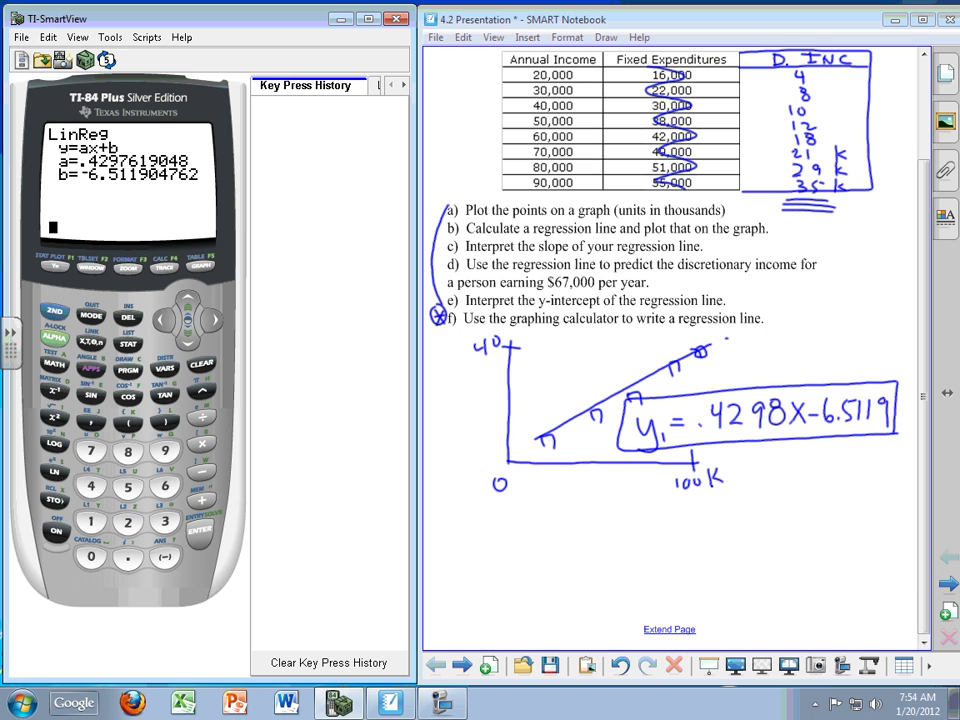
left_click(128, 343)
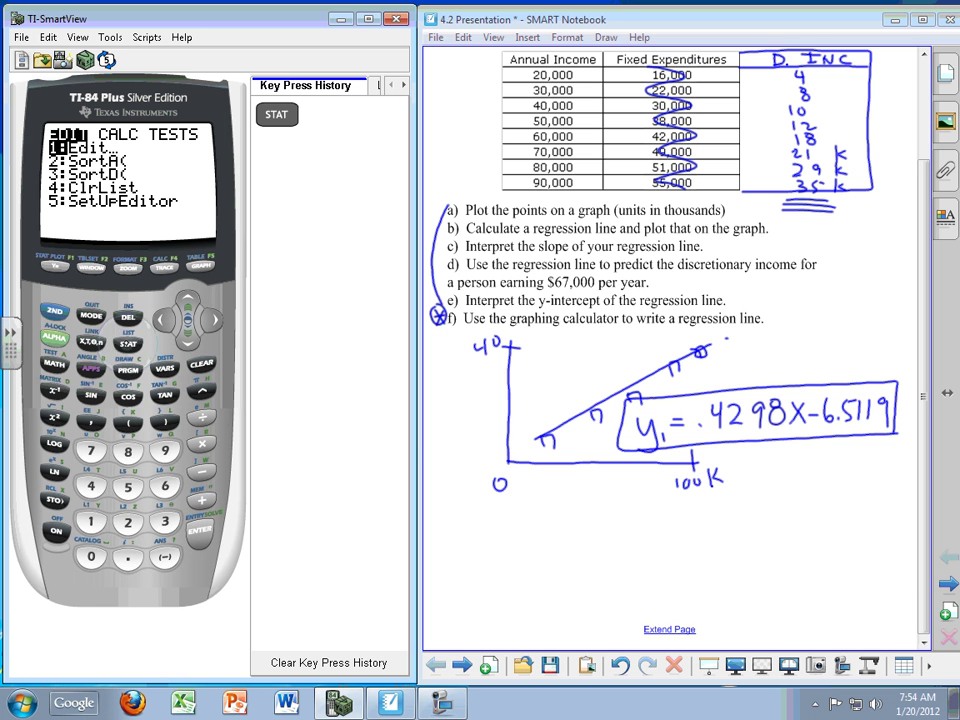
key("Right")
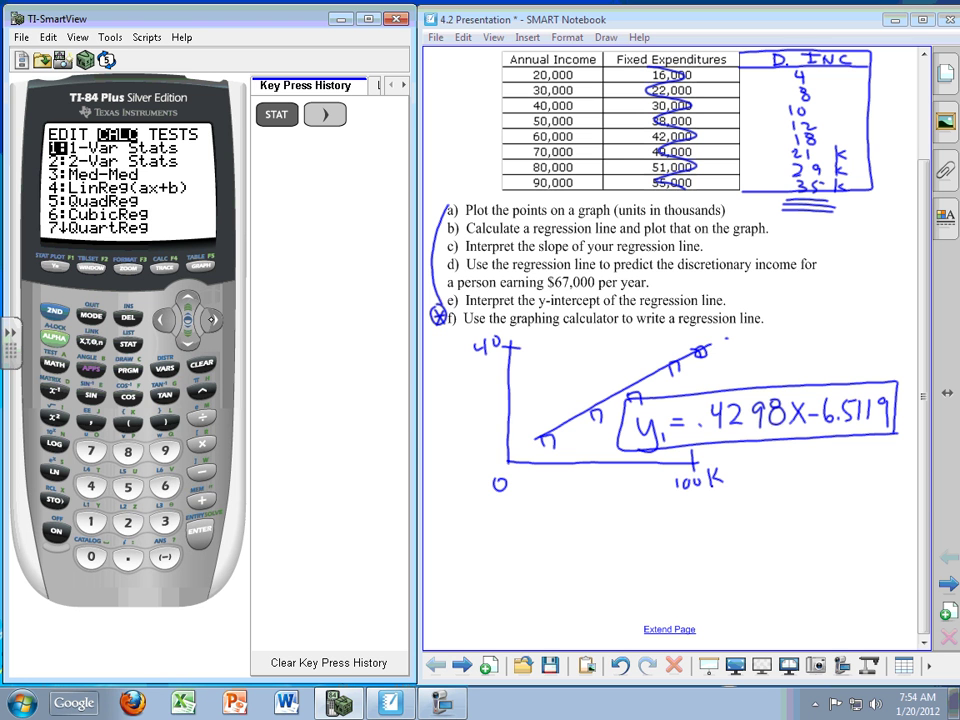
key("4")
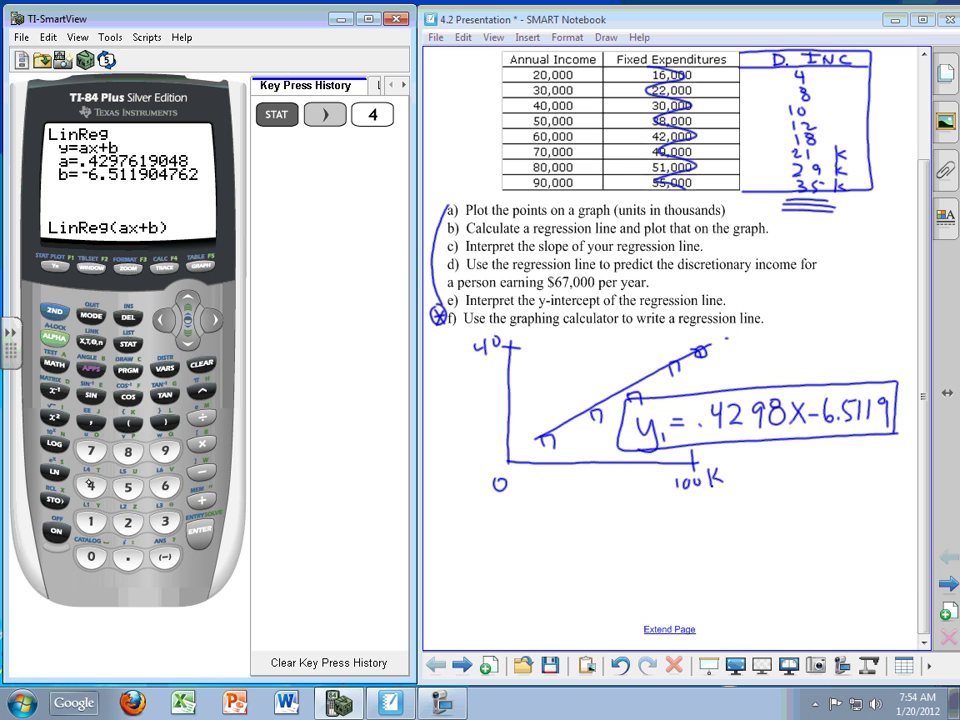
left_click(201, 364)
left_click(201, 364)
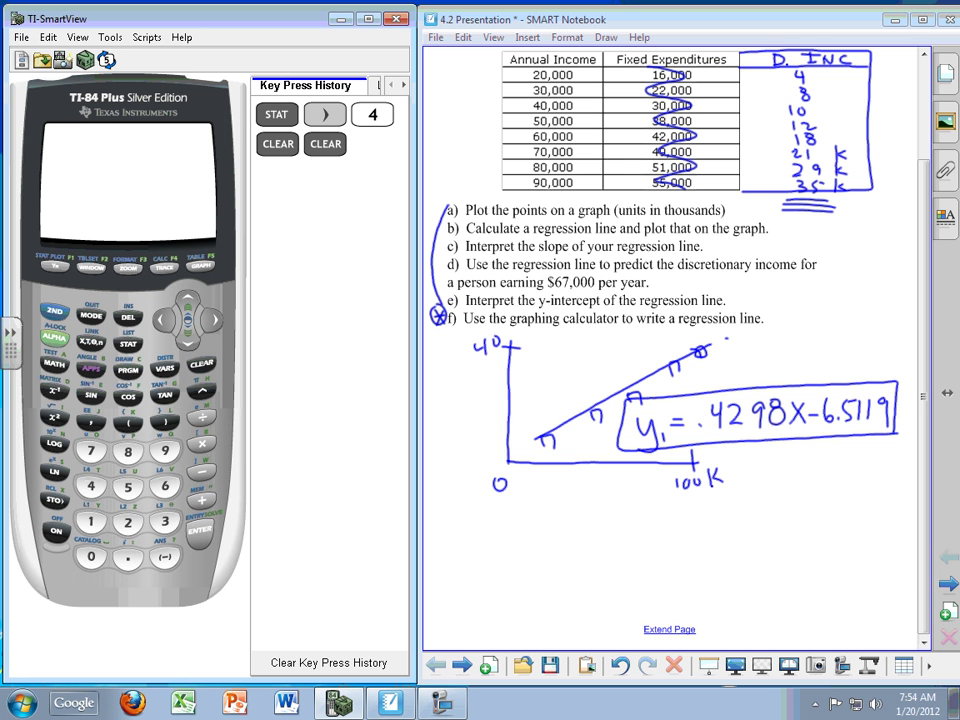
Run LinReg(ax+b) into Y1, check the Y1 equation, and graph it with the scatter plot
left_click(130, 344)
key("Right")
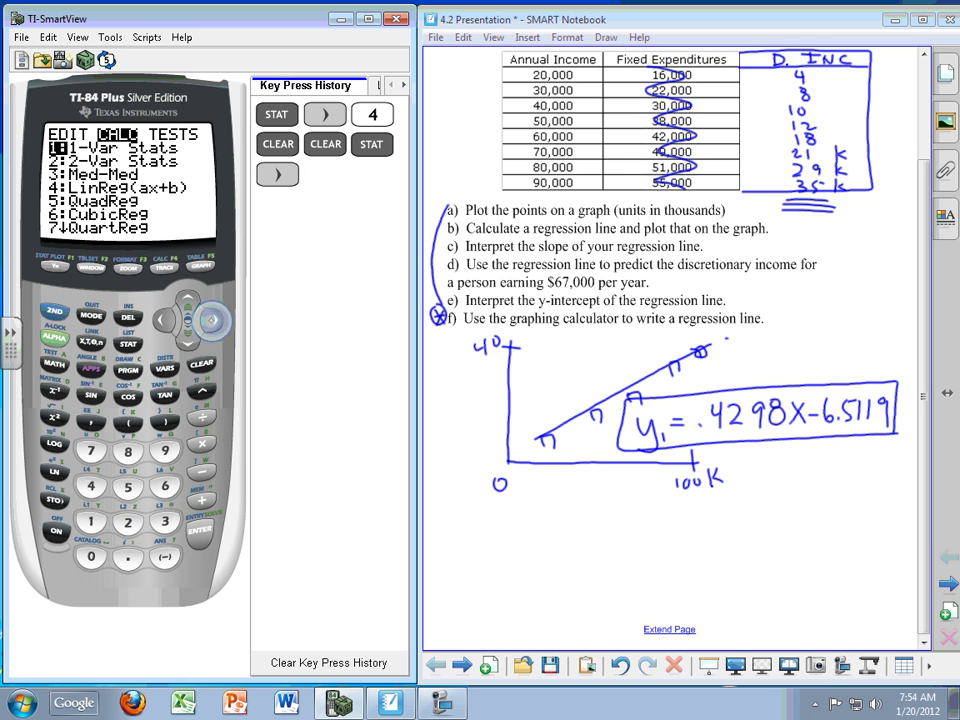
key("4")
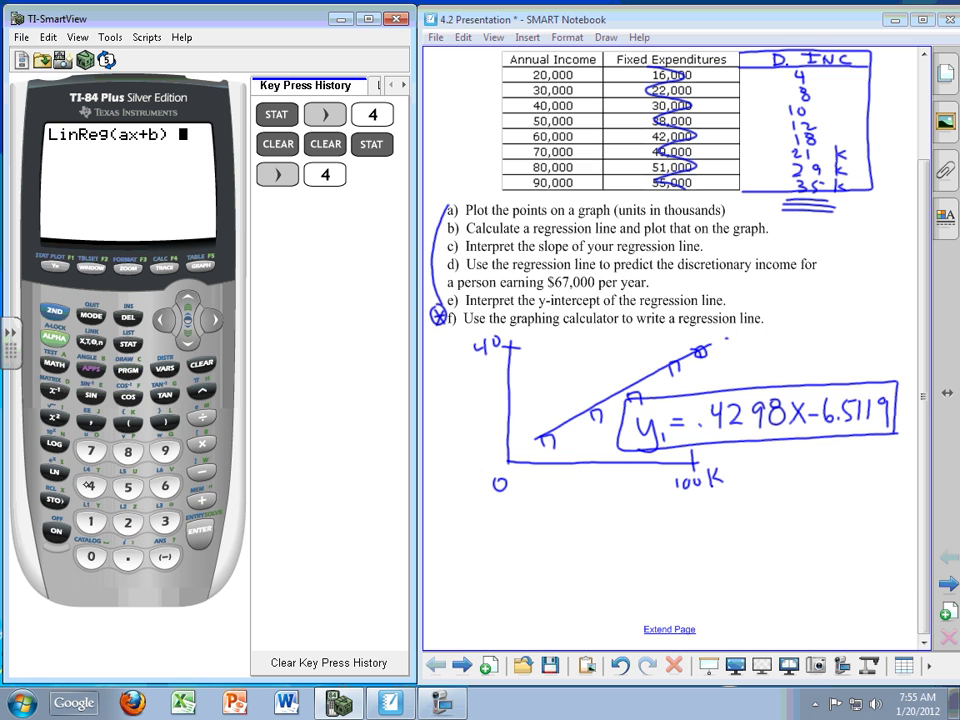
key("v")
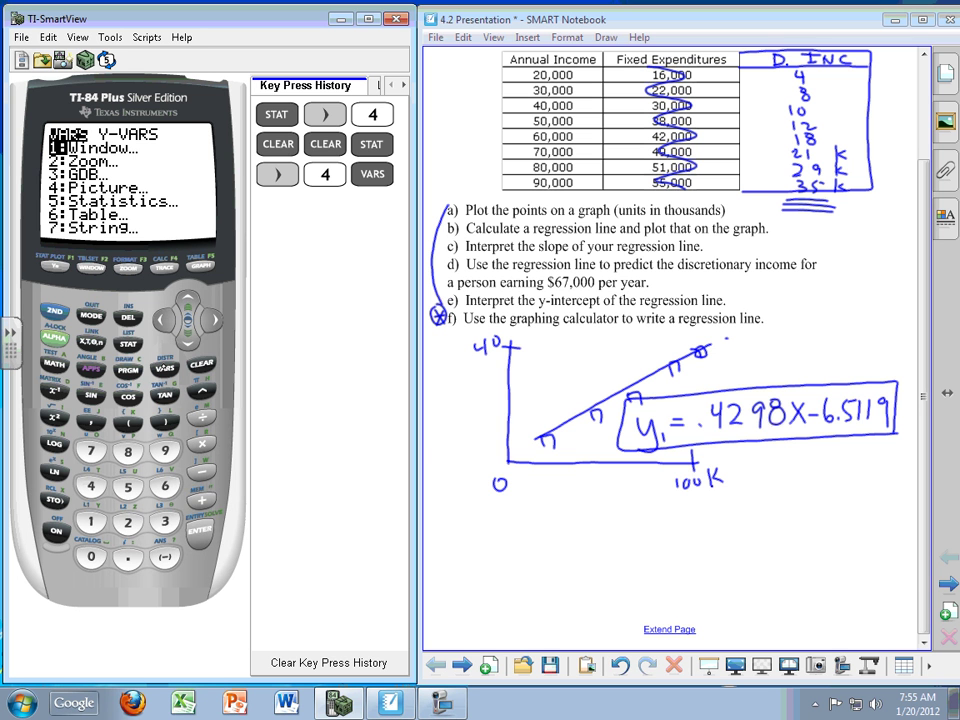
key("Right")
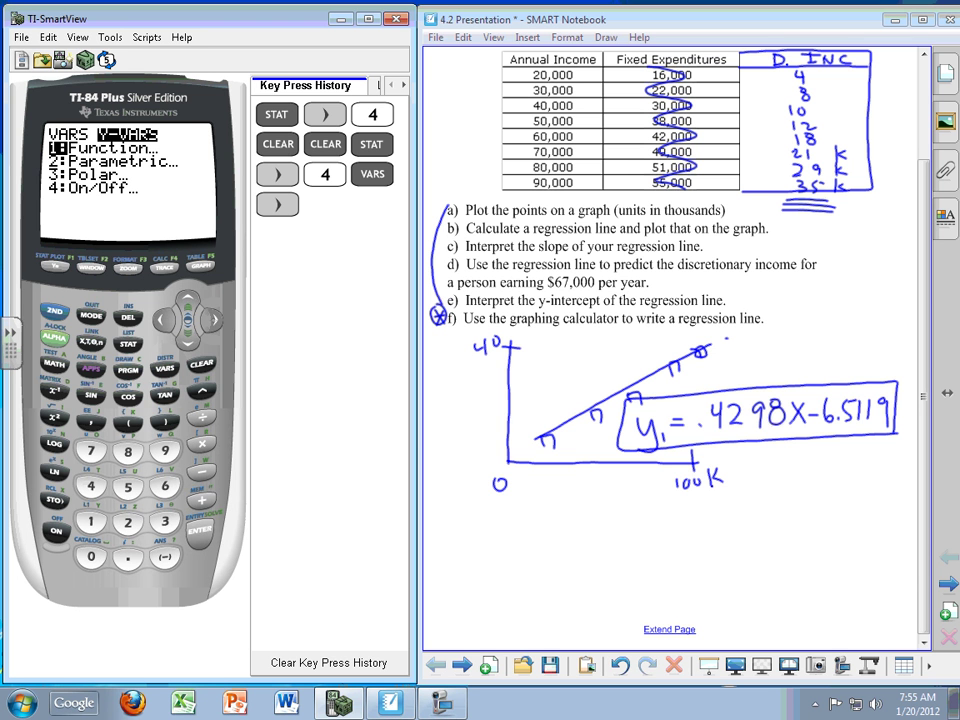
key("Return")
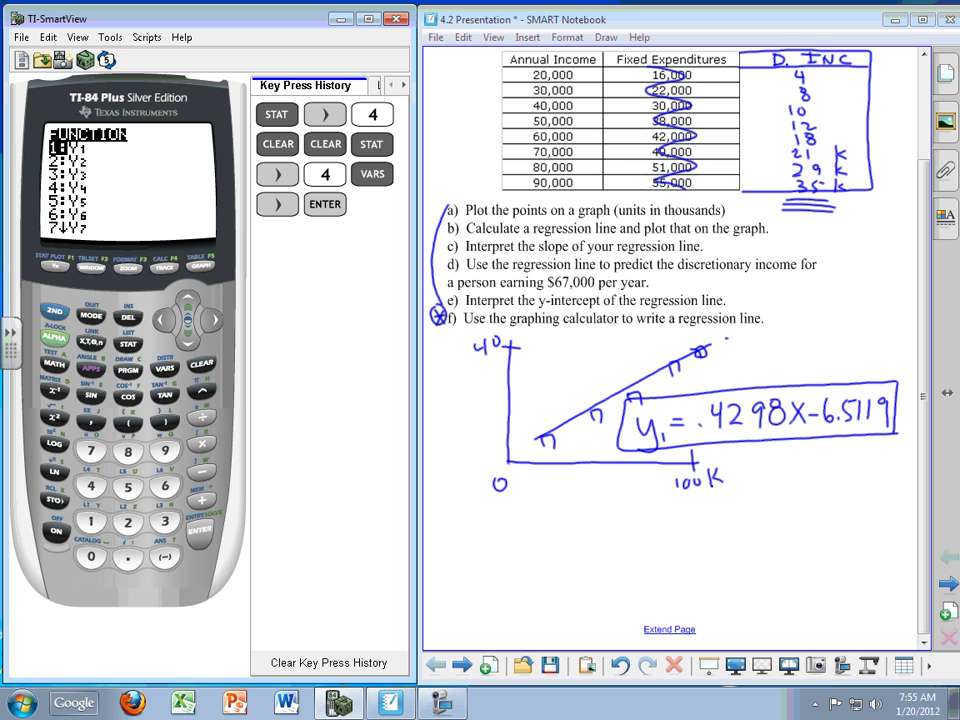
key("Return")
key("Return")
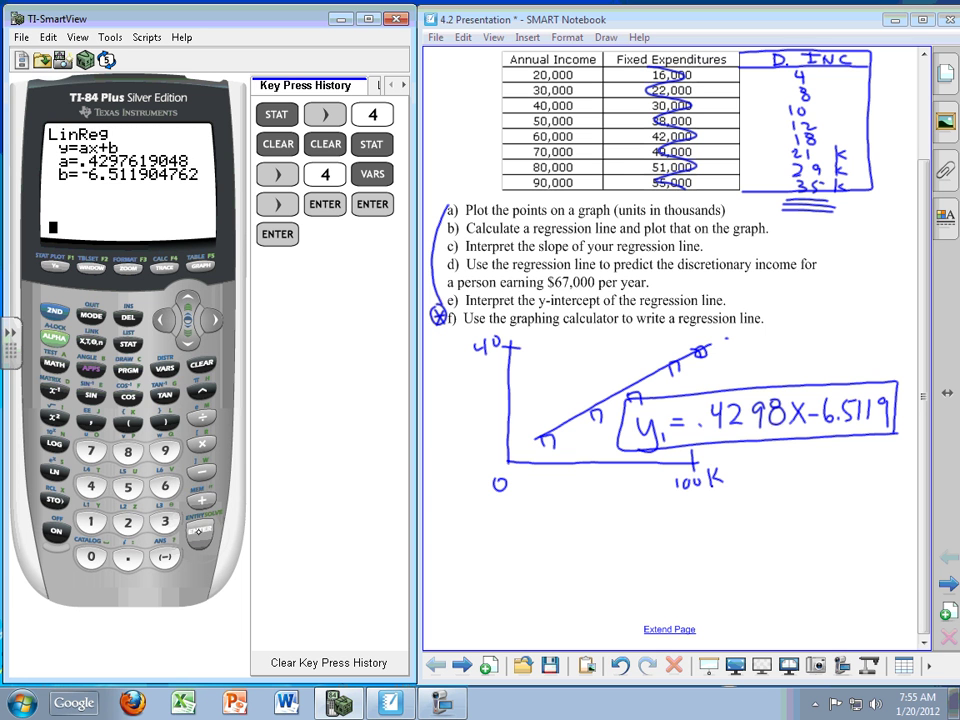
key("F1")
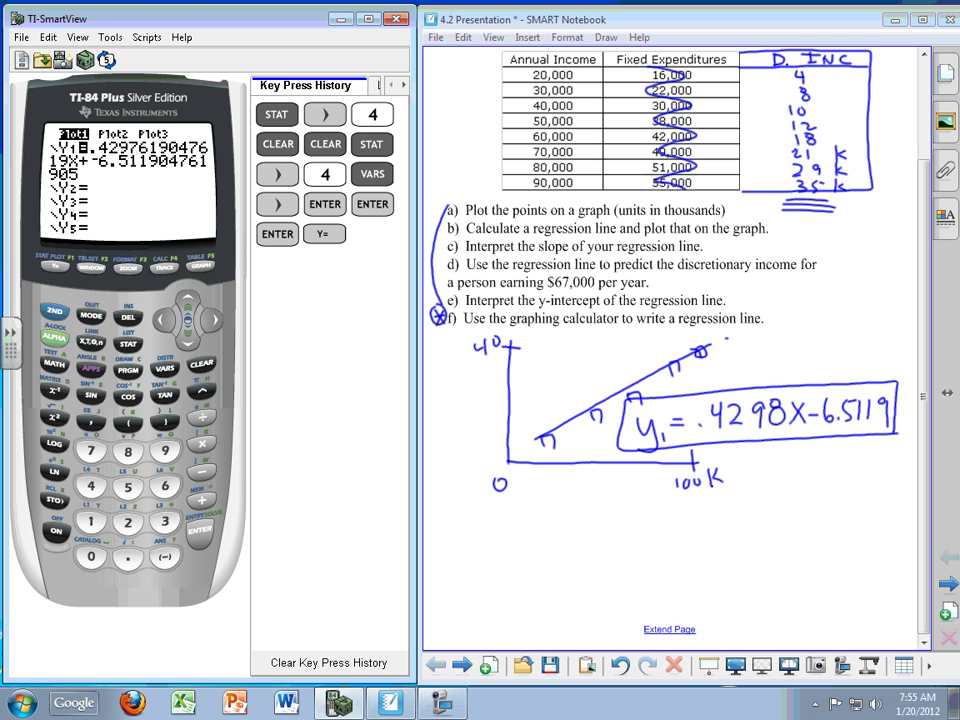
left_click(199, 266)
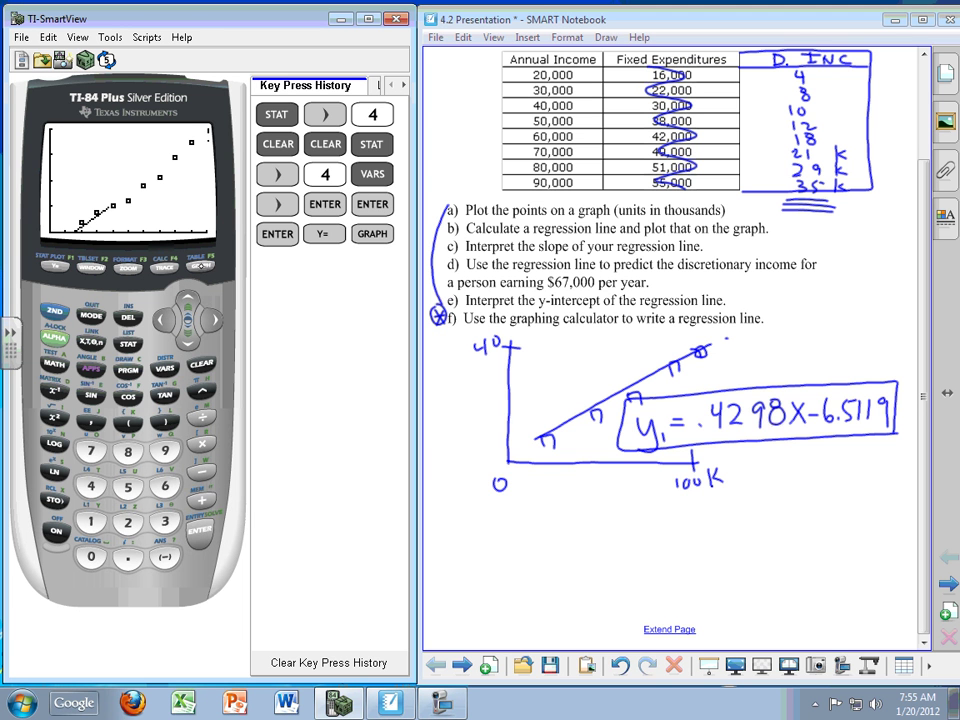